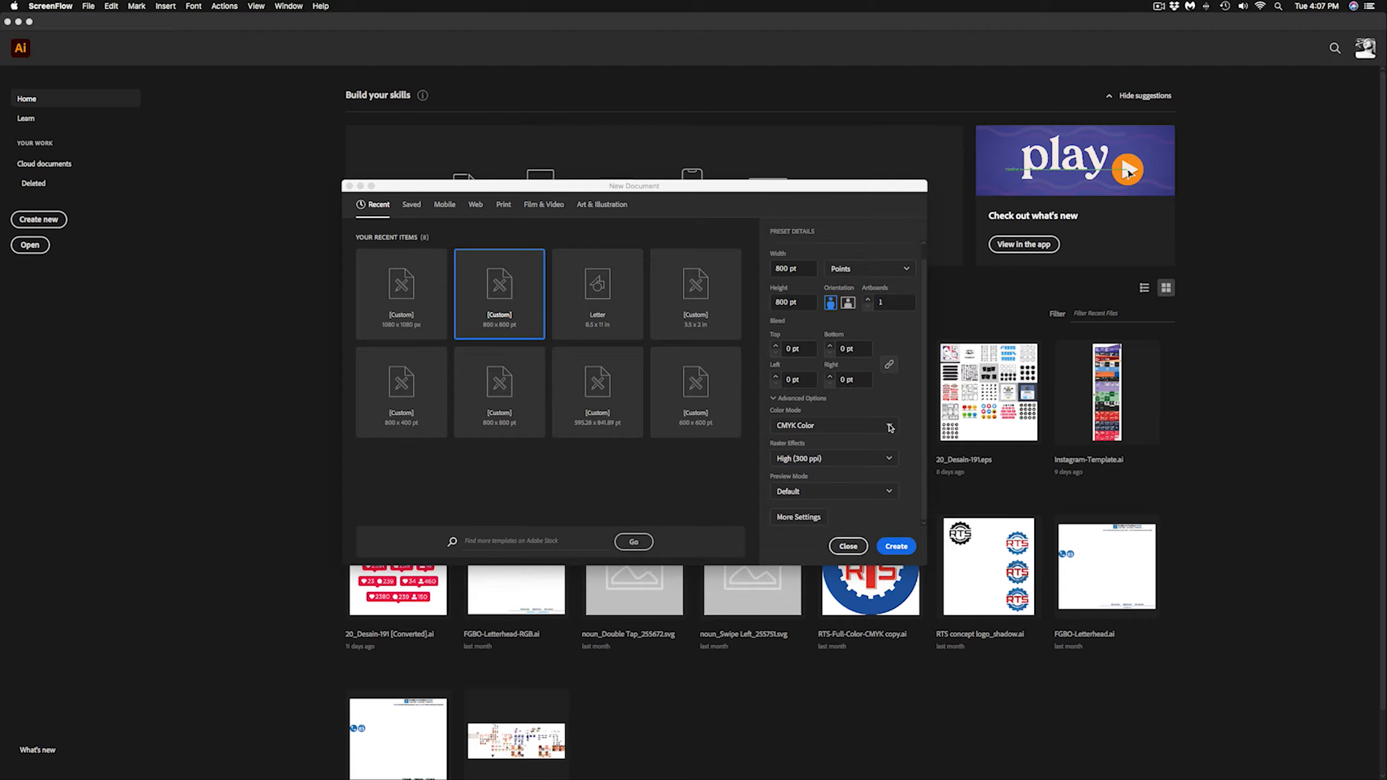
Step: Create a new 800 × 800 pt CMYK document at High (300 ppi) with one artboard
left_click(895, 546)
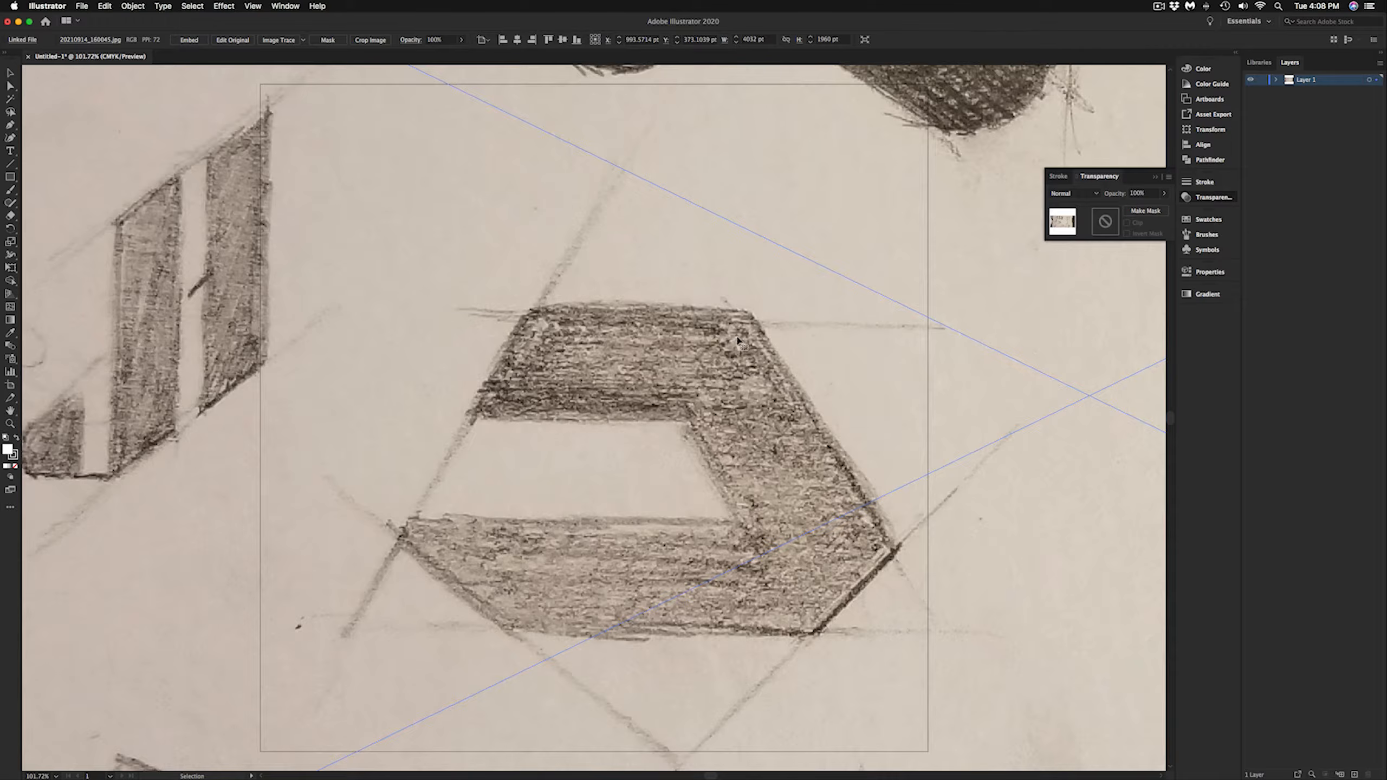
Step: Scale the two sketch photos down to about 340 pt wide and stack them one above the other beside the artboard
key("super+minus")
key("super+minus")
left_click_drag(685, 308, 685, 442)
left_click_drag(683, 365, 477, 321)
left_click_drag(595, 476, 389, 418)
left_click(442, 317, "shift")
mouse_move(550, 218)
left_mouse_down()
mouse_move(323, 435)
mouse_move(546, 341)
mouse_move(538, 358)
left_mouse_up()
key("super+1")
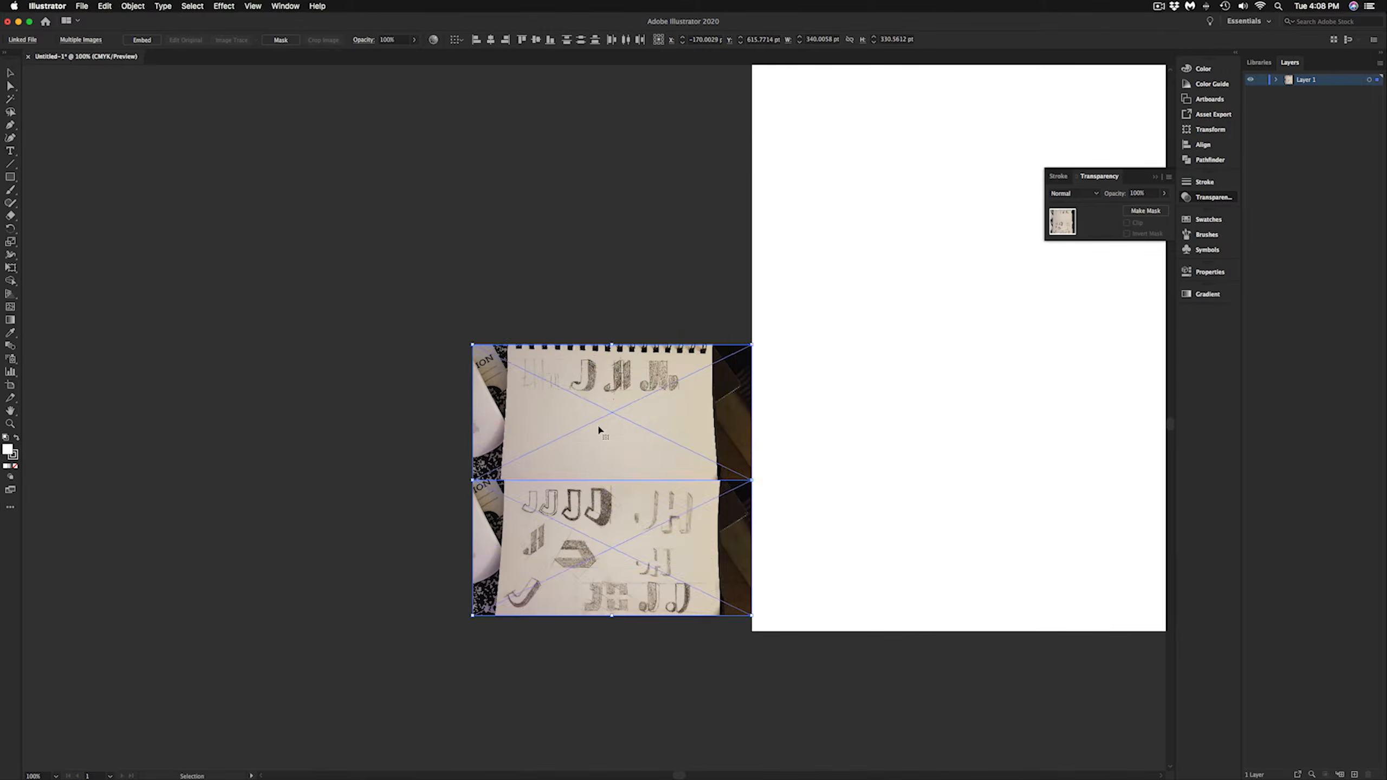
Step: Move the stacked photos up beside the artboard's top edge and show the document grid
left_click_drag(576, 413, 551, 166)
scroll(550, 165, "up", 4)
left_click_drag(538, 403, 549, 290)
scroll(548, 290, "right", 1)
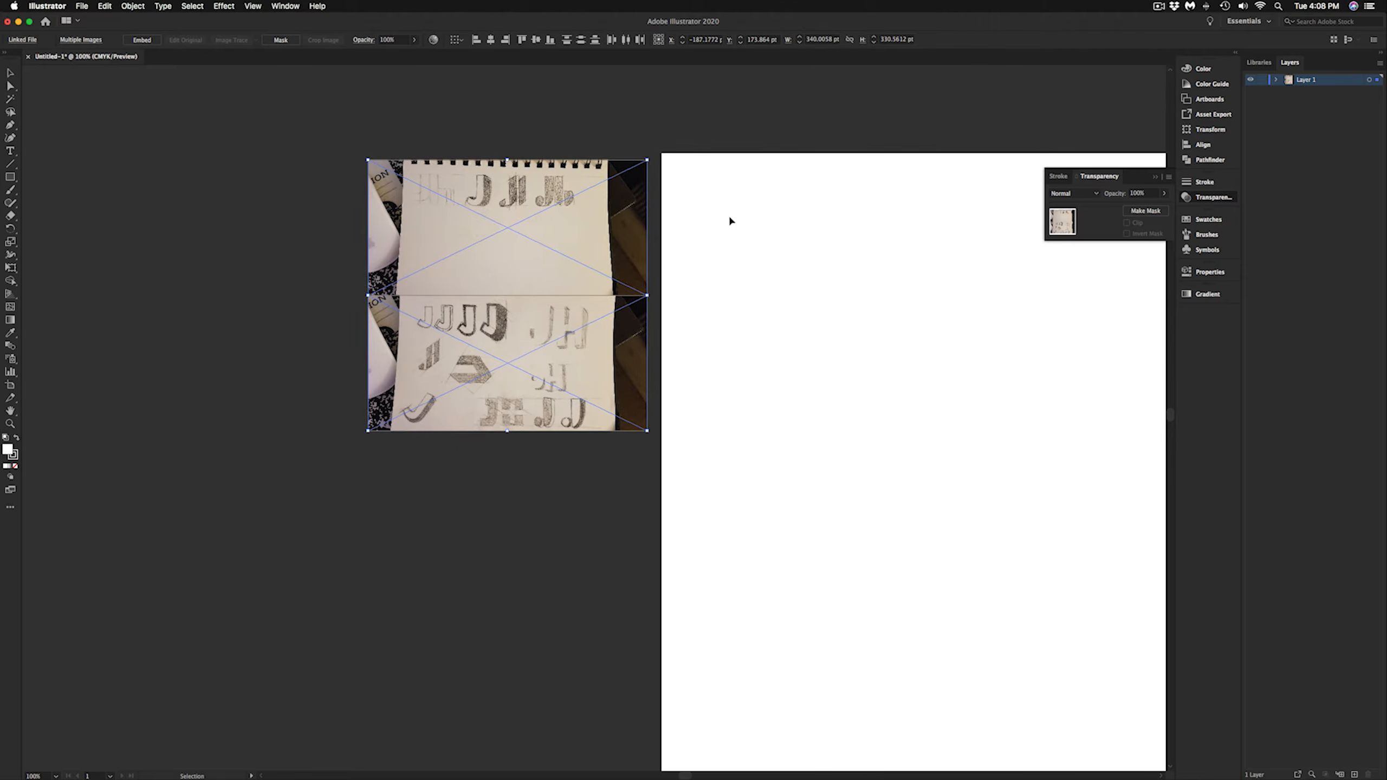
key("super+apostrophe")
scroll(489, 291, "up", 3)
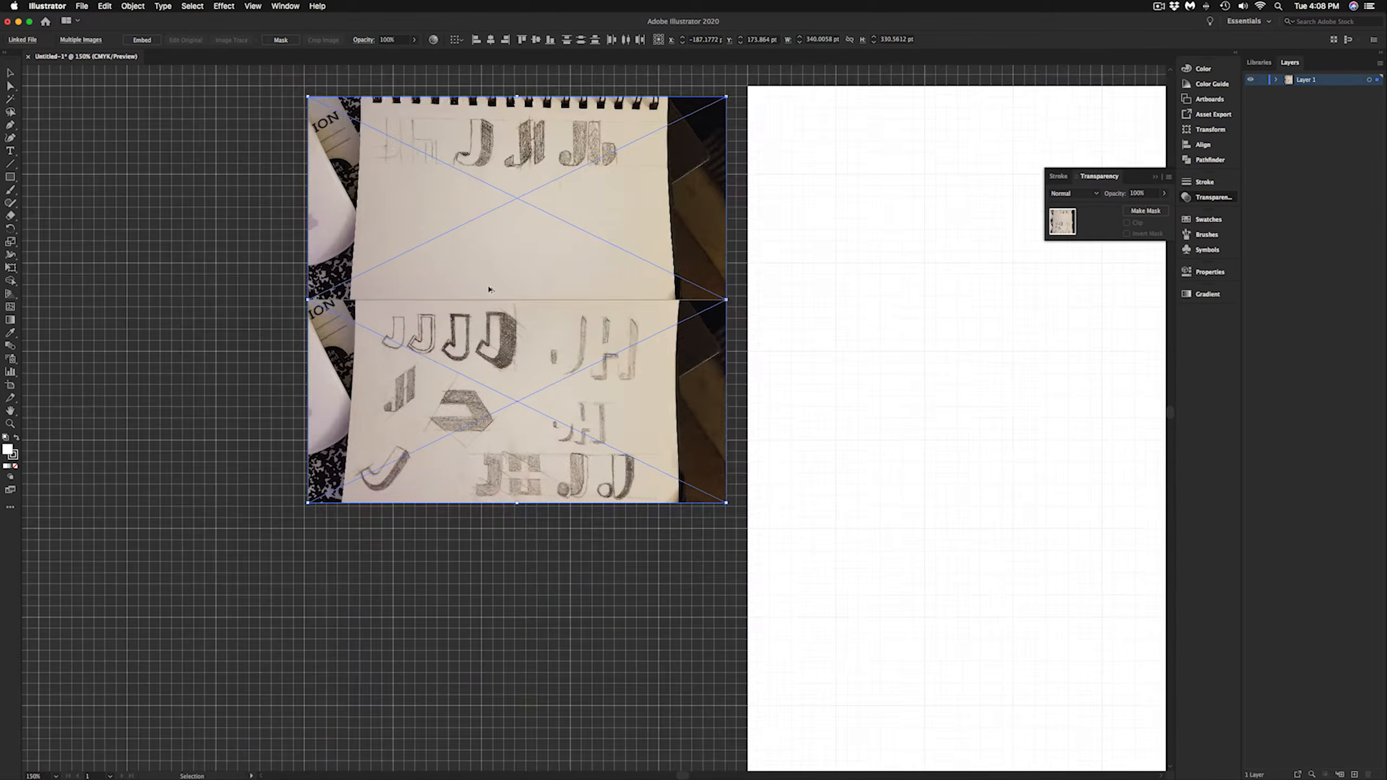
Step: Reduce the opacity of both sketch photos to 30%
scroll(486, 291, "up", 4)
key("super+shift+a")
mouse_move(507, 287)
left_mouse_down()
mouse_move(495, 277)
mouse_move(507, 290)
left_mouse_up()
scroll(575, 275, "down", 4)
left_click(598, 381, "shift")
left_click_drag(1135, 208, 1133, 207)
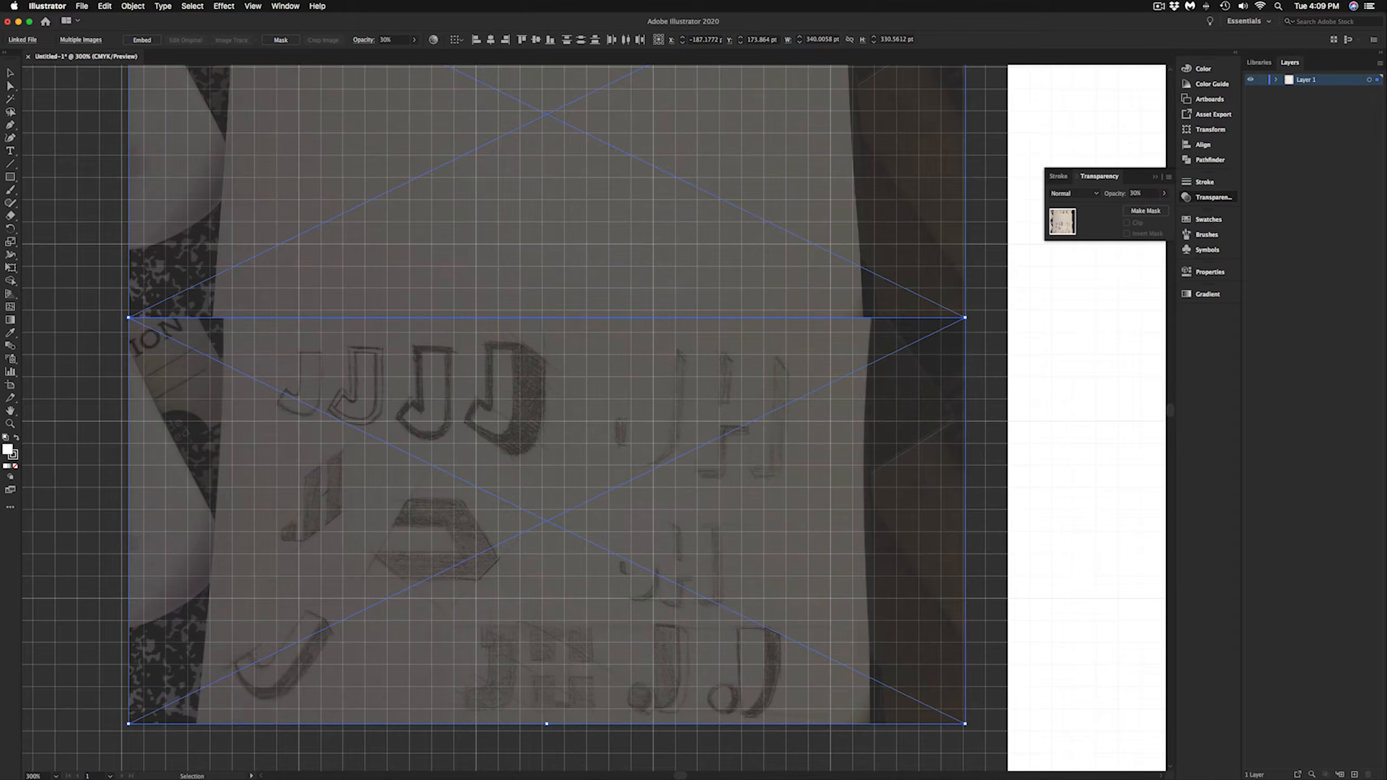
Step: Move both faded sketch photos onto the artboard as a tracing template
scroll(758, 319, "down", 2)
left_click_drag(758, 319, 1033, 312)
scroll(746, 272, "right", 4)
scroll(735, 326, "up", 3)
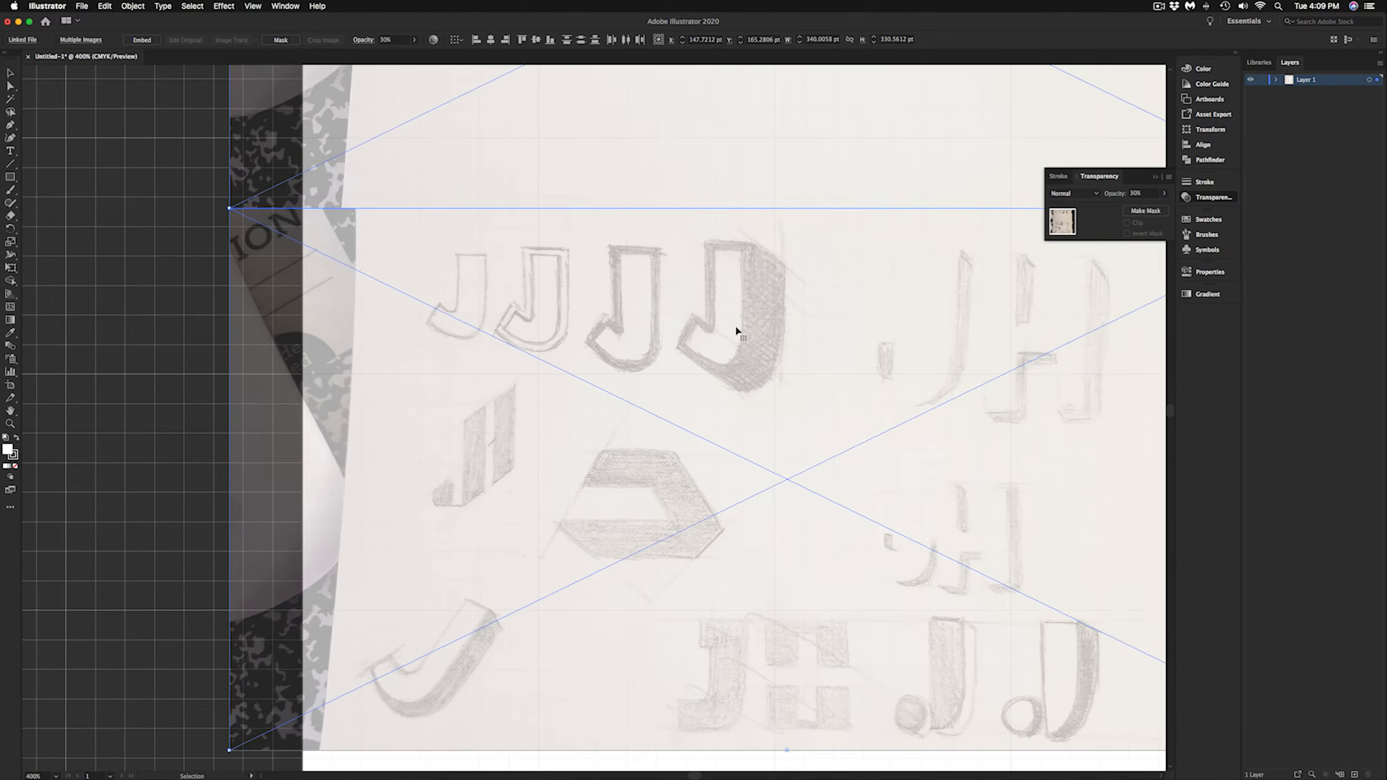
scroll(734, 324, "down", 2)
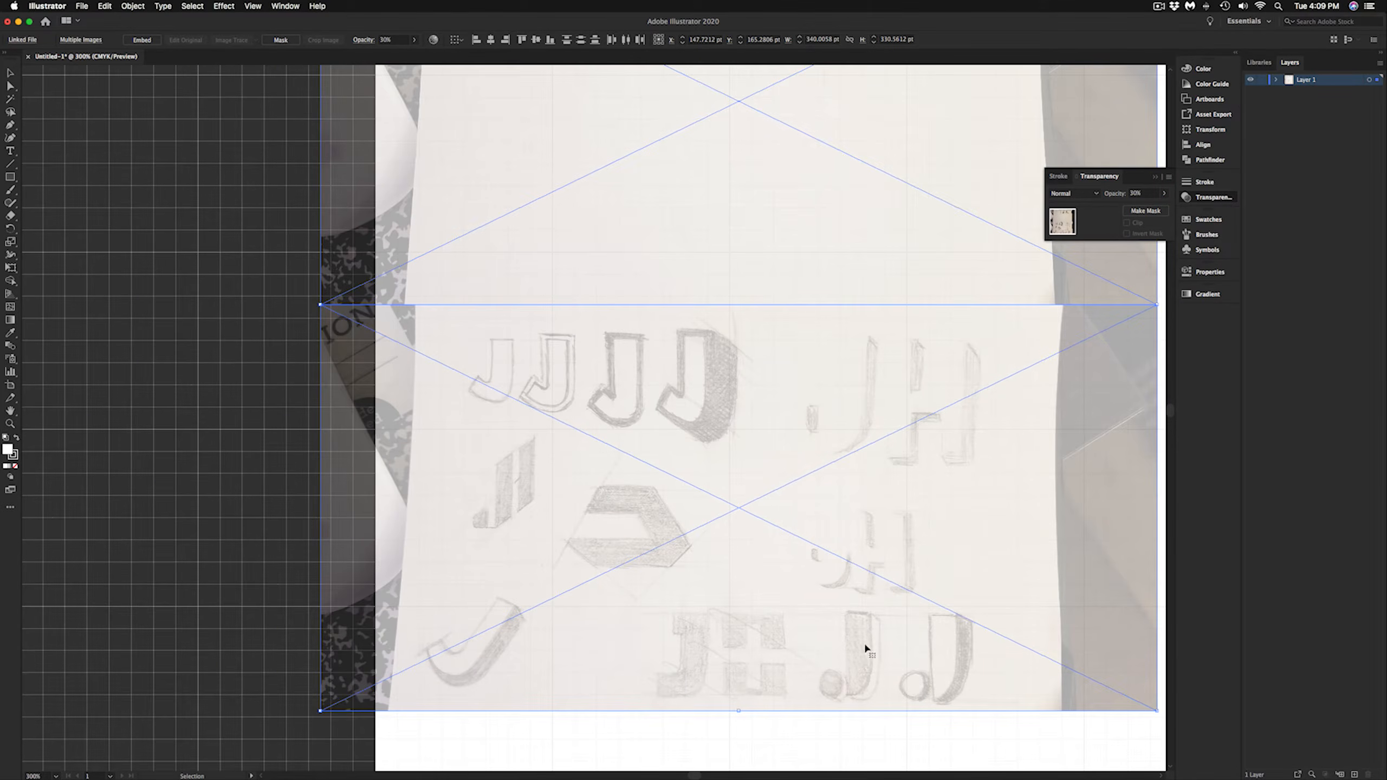
Step: Enlarge the sketch photos slightly and adjust their placement so the drawings line up with the grid
scroll(849, 674, "up", 6)
left_click_drag(483, 407, 528, 366)
scroll(590, 407, "down", 3)
scroll(572, 378, "down", 4)
mouse_move(535, 361)
left_mouse_down()
mouse_move(524, 376)
mouse_move(546, 374)
left_mouse_up()
left_click_drag(545, 375, 549, 369)
scroll(550, 369, "down", 4)
left_click_drag(317, 551, 297, 569)
left_click_drag(438, 428, 451, 415)
left_click_drag(451, 415, 460, 409)
left_click_drag(318, 551, 298, 570)
left_click_drag(416, 447, 437, 424)
Step: Add a layer named Working above the locked photo layer and rename the photo layer Import
left_click(1262, 80)
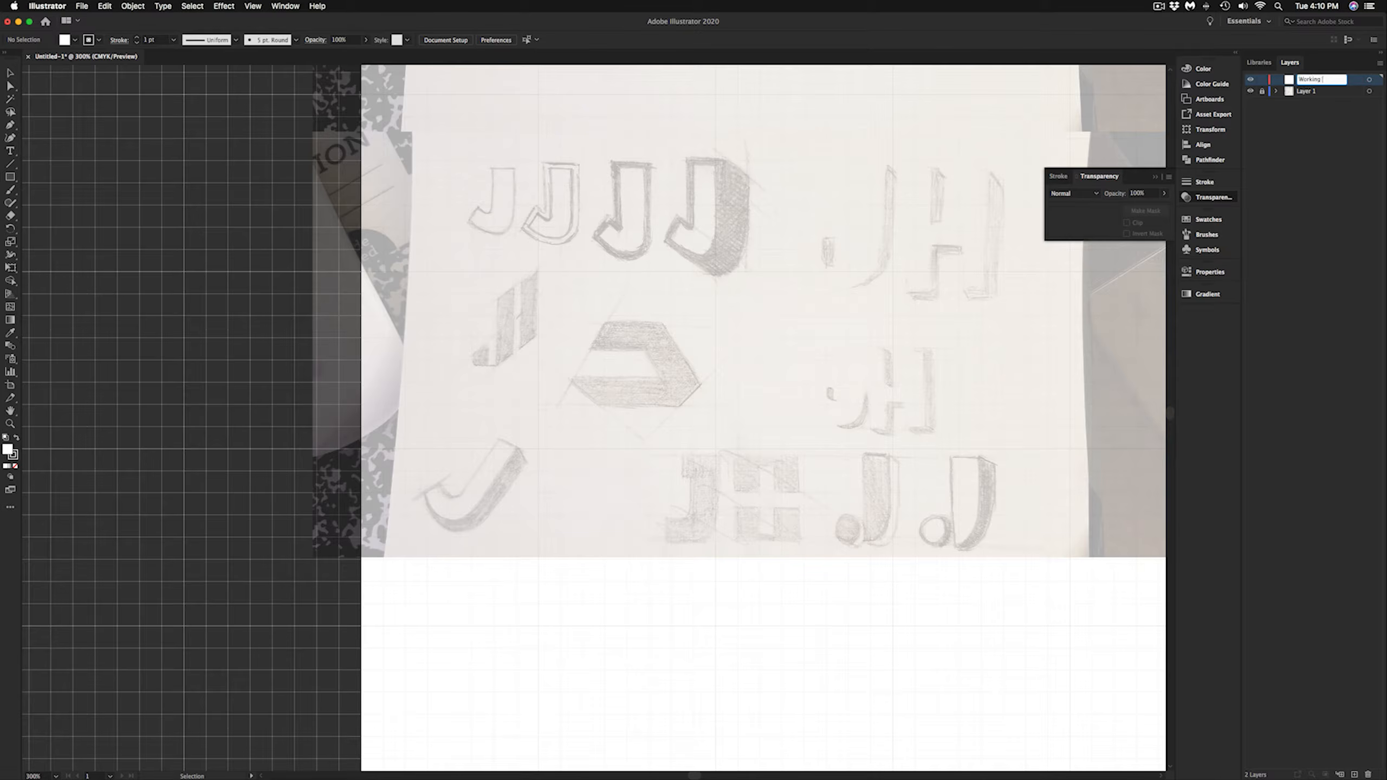
double_click(1306, 90)
type("Im")
left_click(608, 258)
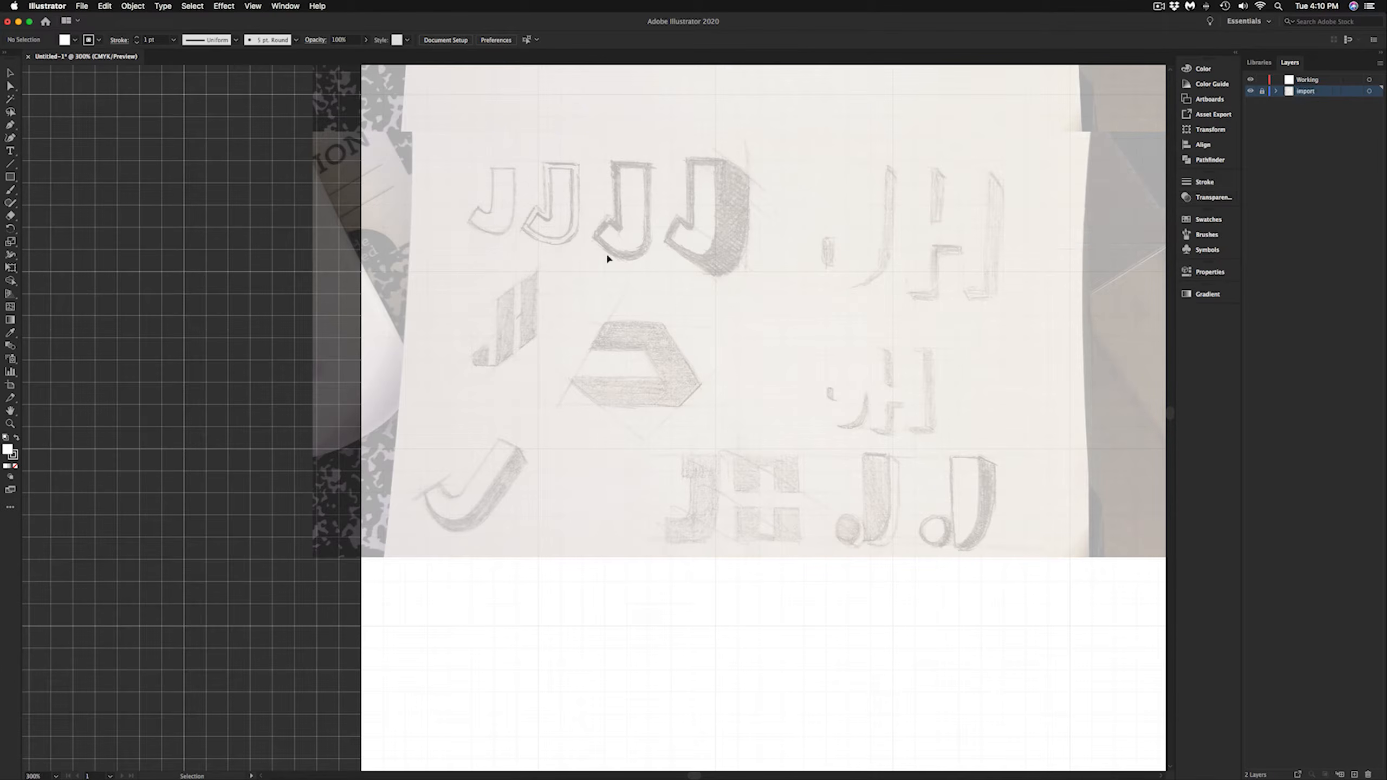
Step: On the Working layer, draw a closed slanted bar about 9 × 36 pt over the right stroke of the slanted JH sketch with the Pen tool
scroll(496, 303, "up", 5)
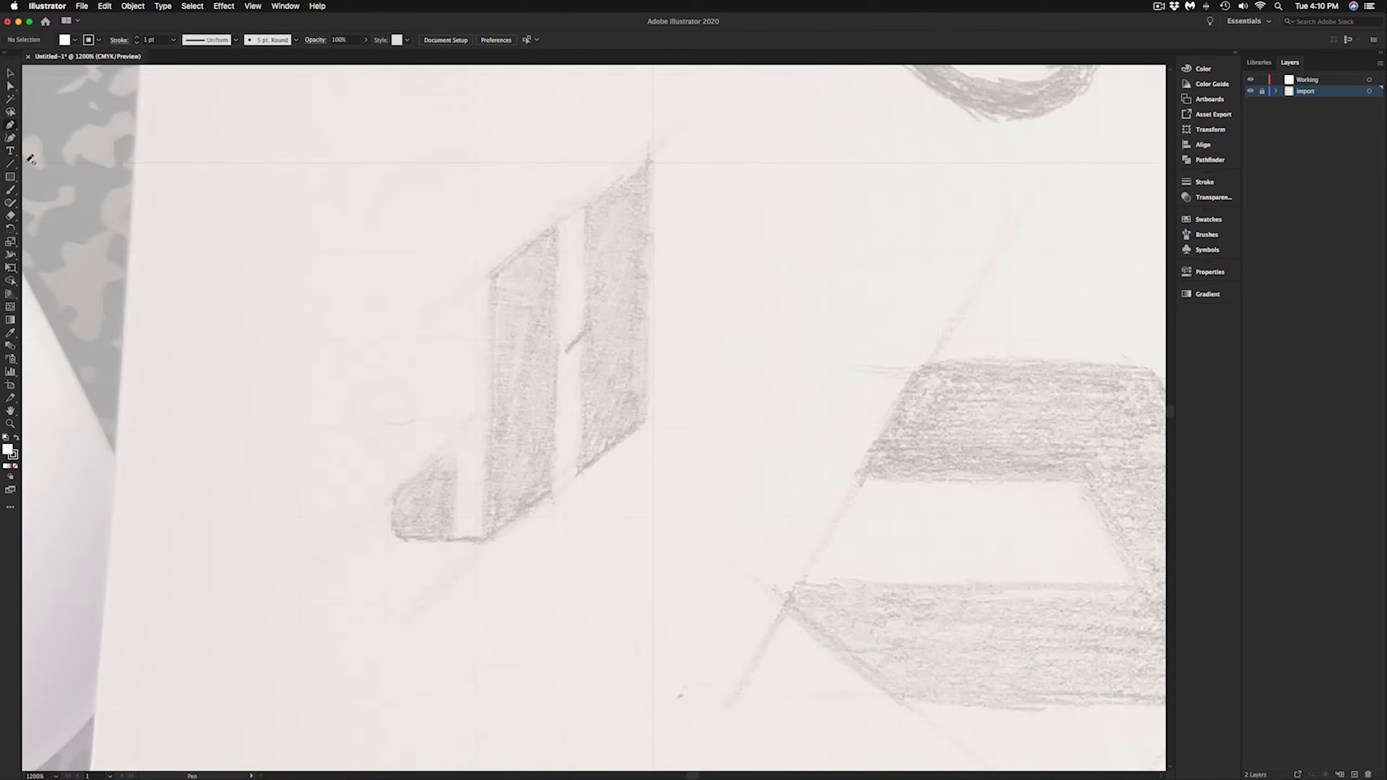
left_click(652, 163)
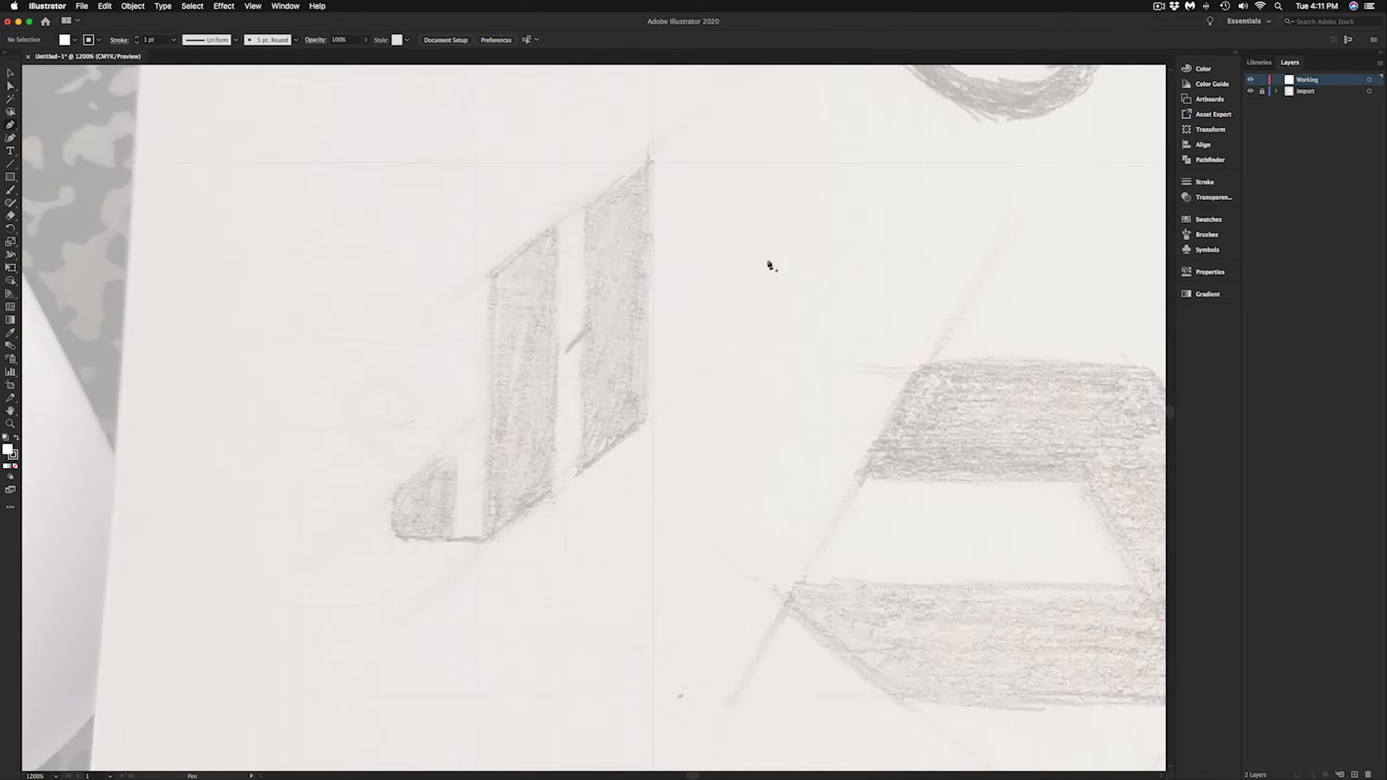
left_click(653, 431)
left_click(565, 516)
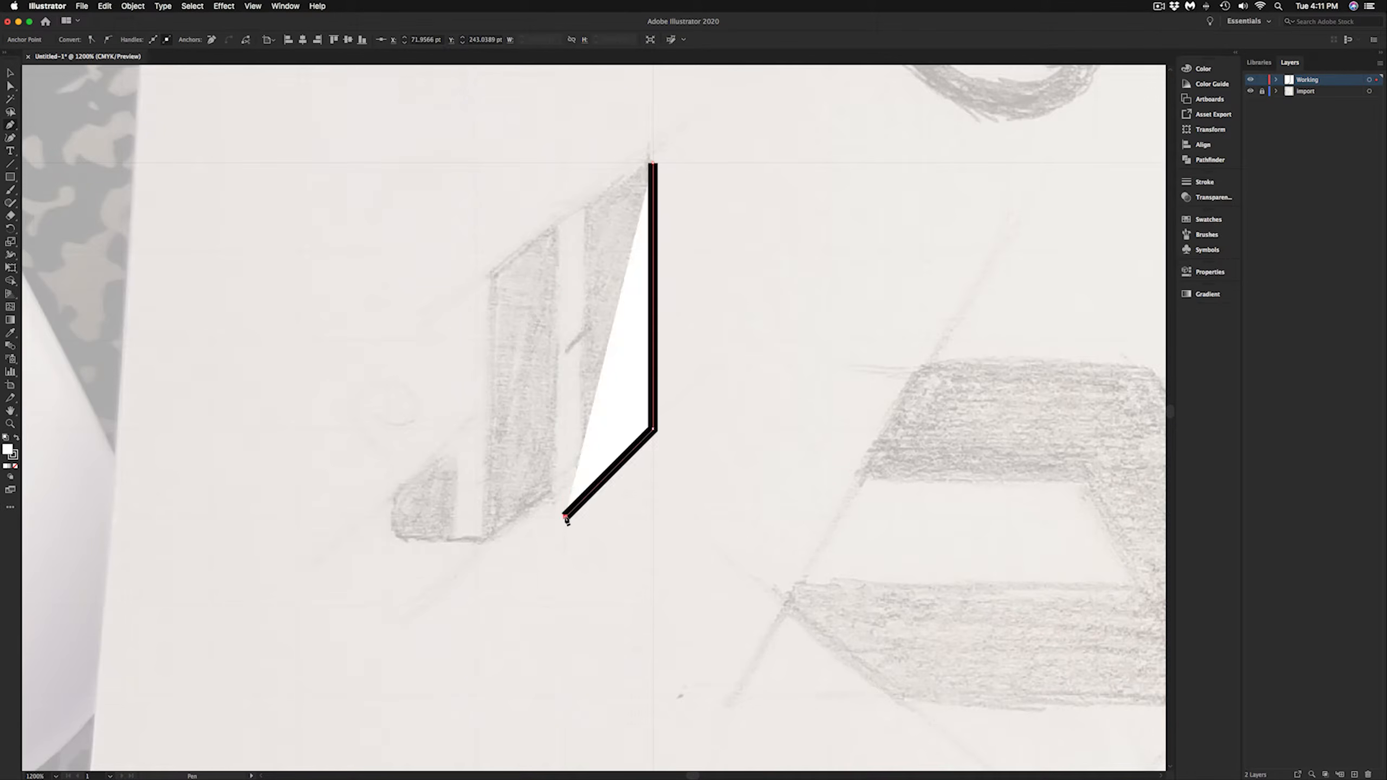
left_click(565, 236)
key("cmd+z")
left_click(565, 260)
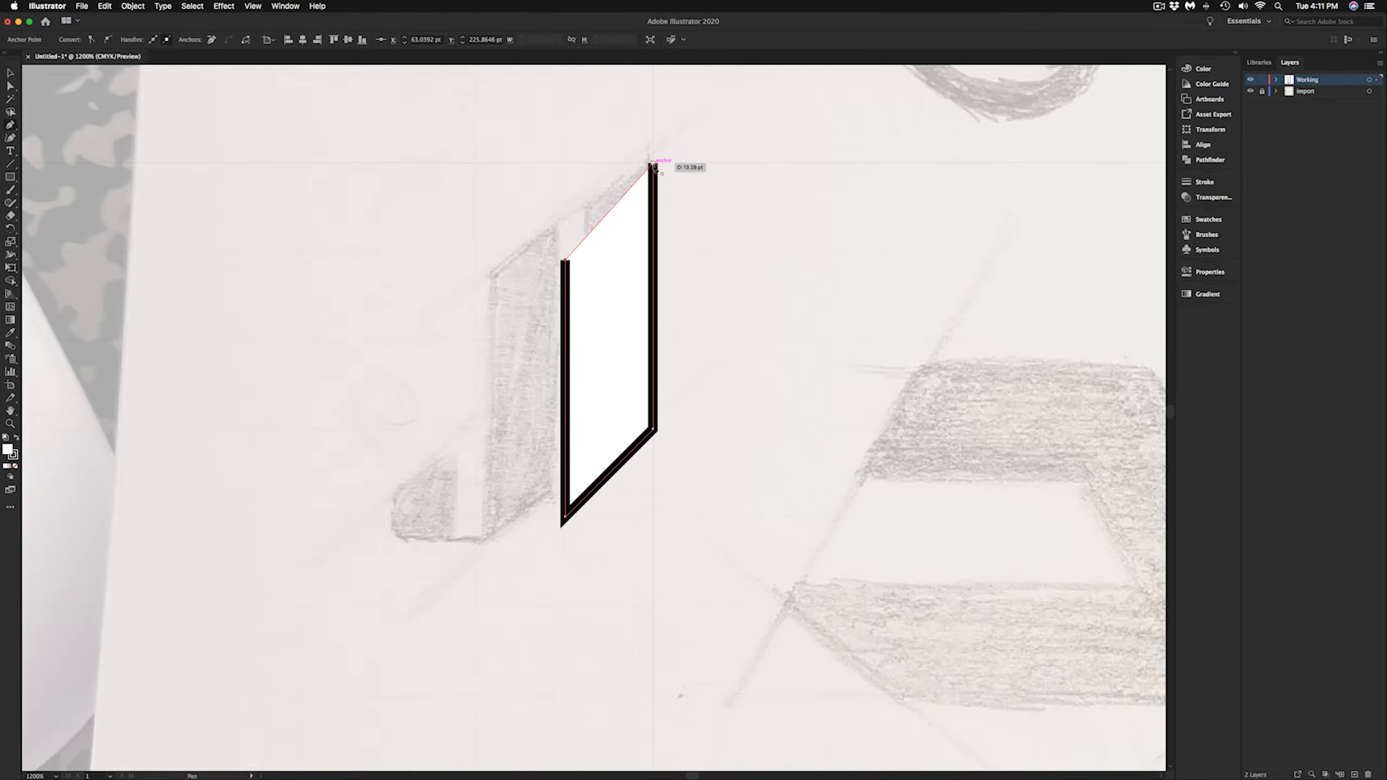
key("super+z")
left_click(565, 291)
key("super+z")
left_click(565, 233)
left_click(653, 164)
Step: Remove the slanted bar's stroke and fill it with dark gray
left_click(14, 456)
key("/")
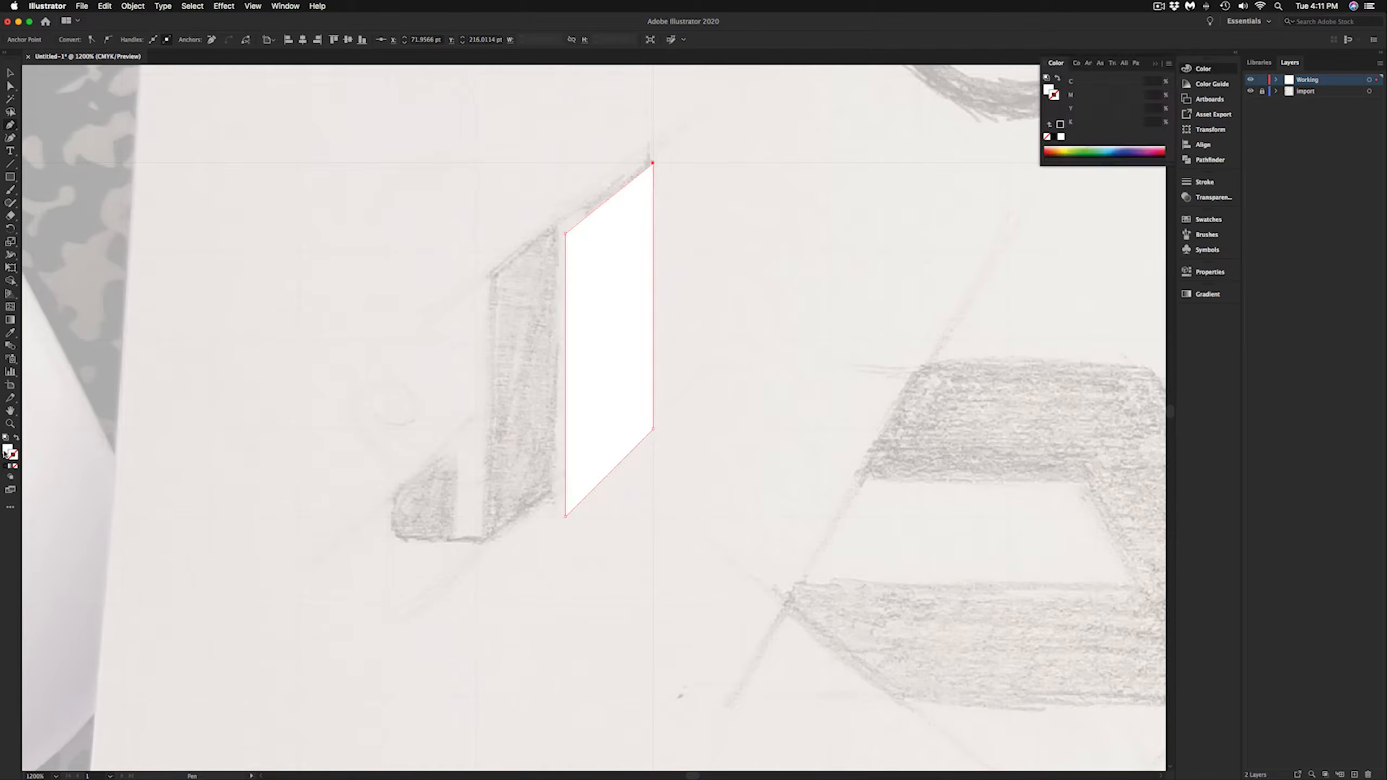
double_click(9, 450)
left_click_drag(284, 574, 281, 648)
left_click(541, 560)
key("v")
left_click_drag(615, 349, 512, 349)
left_click_drag(503, 283, 504, 287)
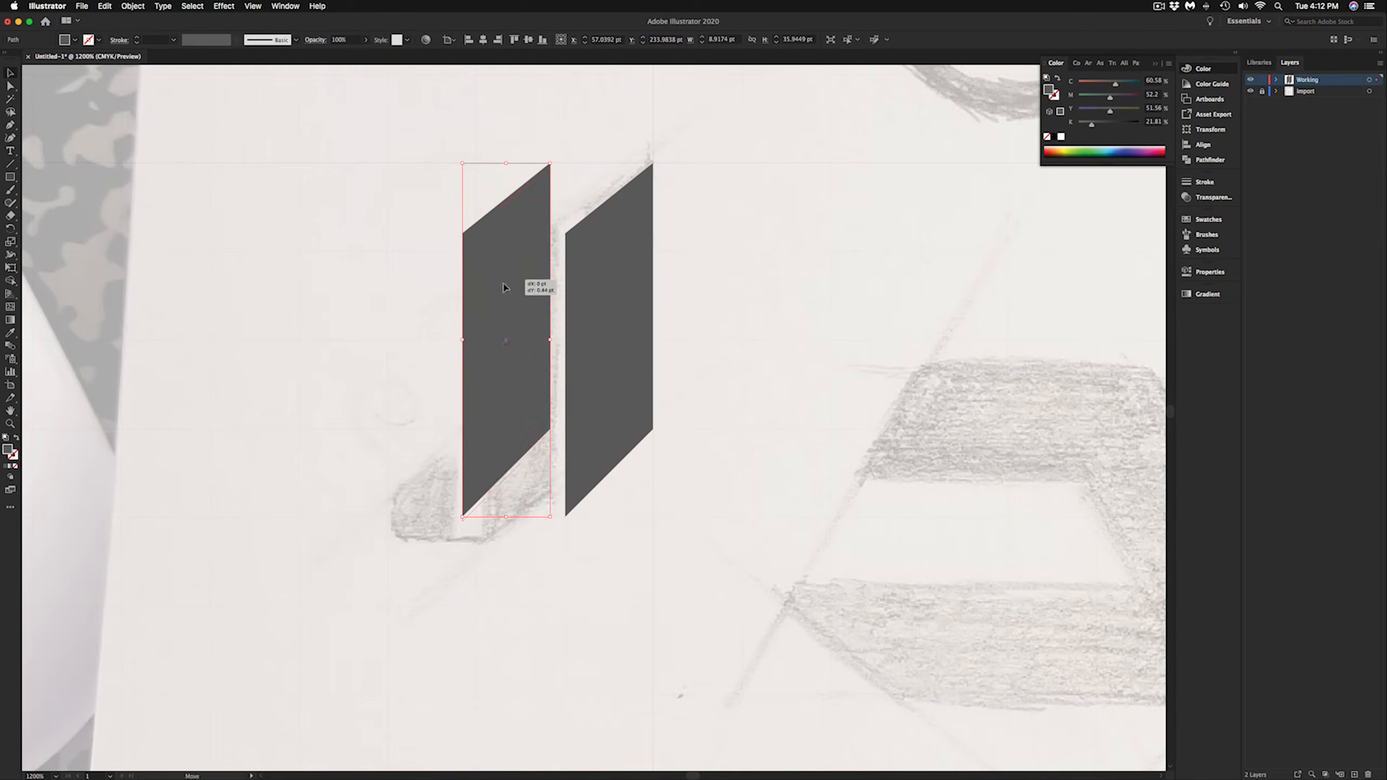
left_click_drag(503, 351, 503, 353)
key("super+z")
key("super+z")
Step: Duplicate the slanted bar over the sketch's left foot and draw a matching triangular foot shape beneath the copy
scroll(485, 503, "left", 2)
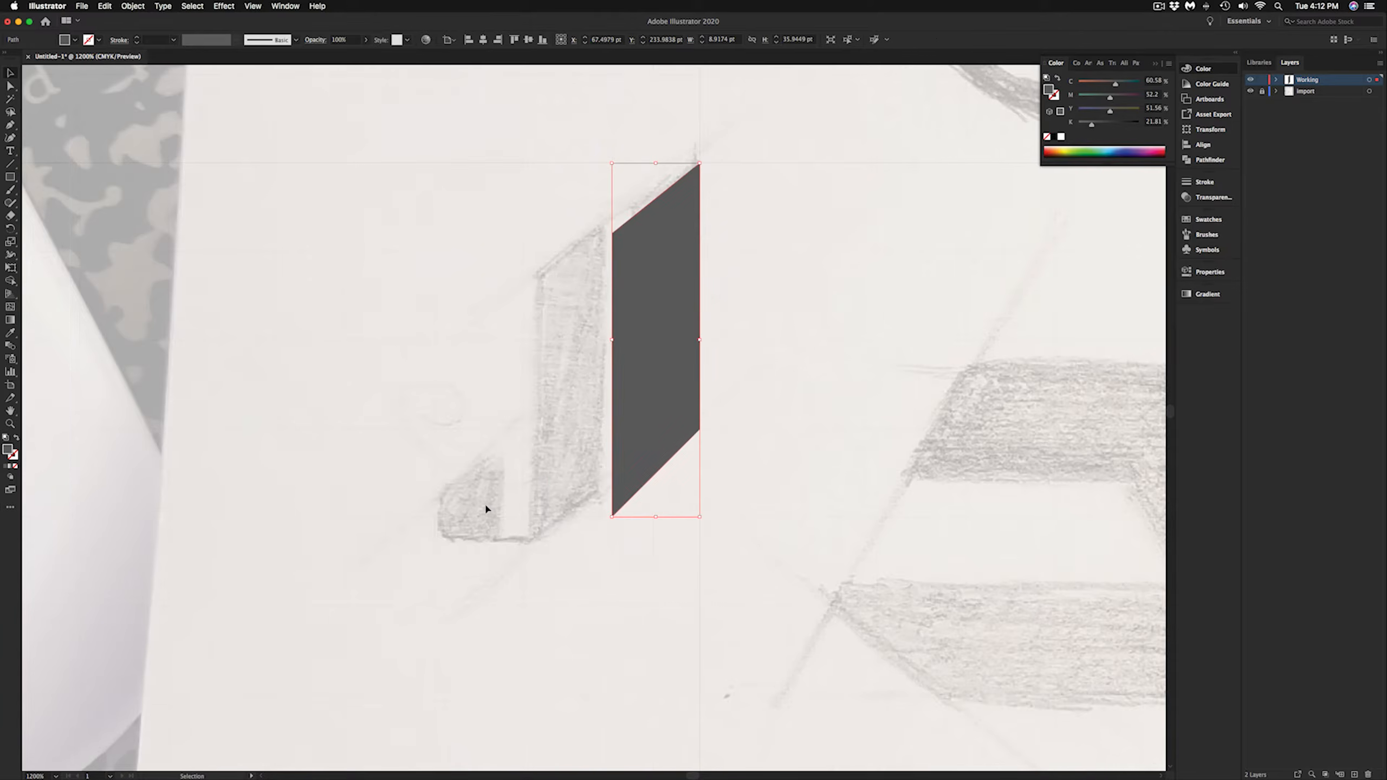
left_click_drag(643, 385, 502, 279)
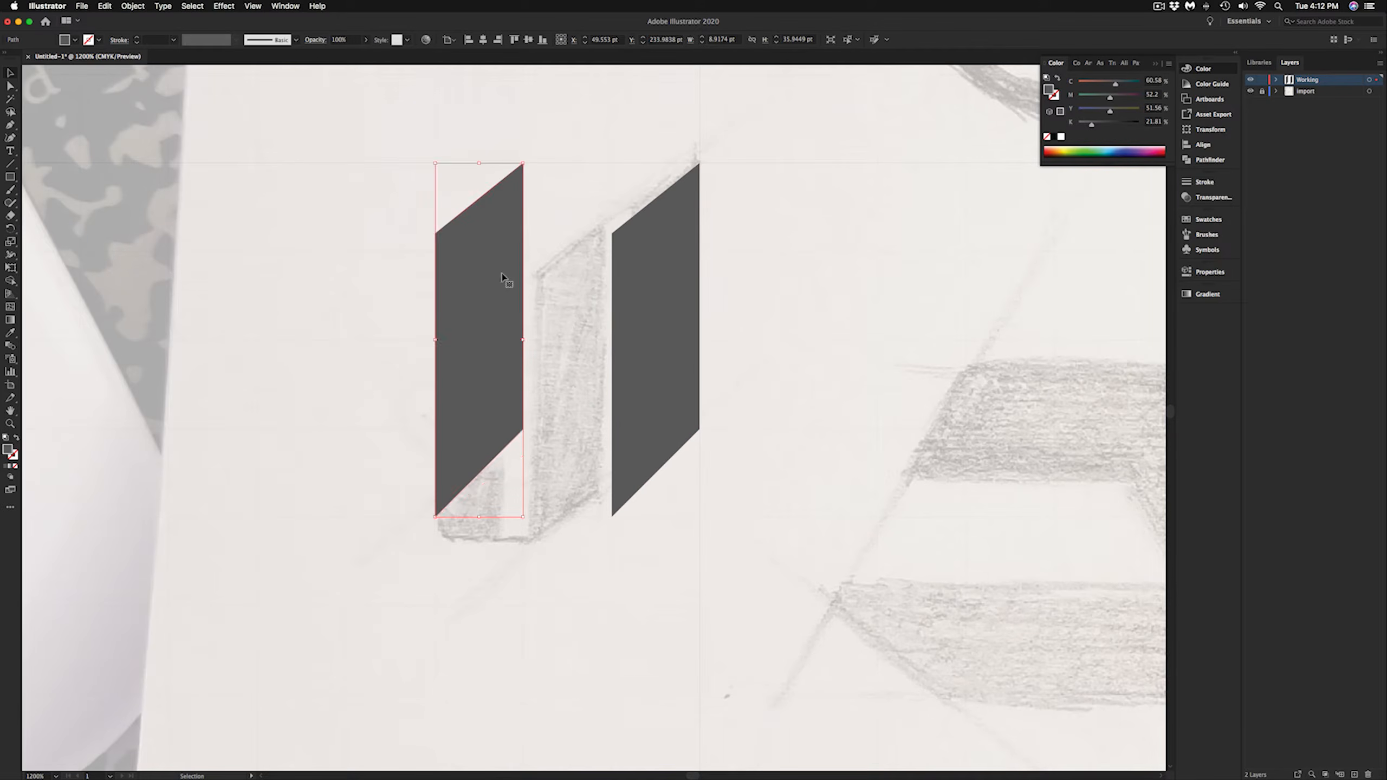
left_click(435, 540)
left_click(523, 539)
left_click(523, 437)
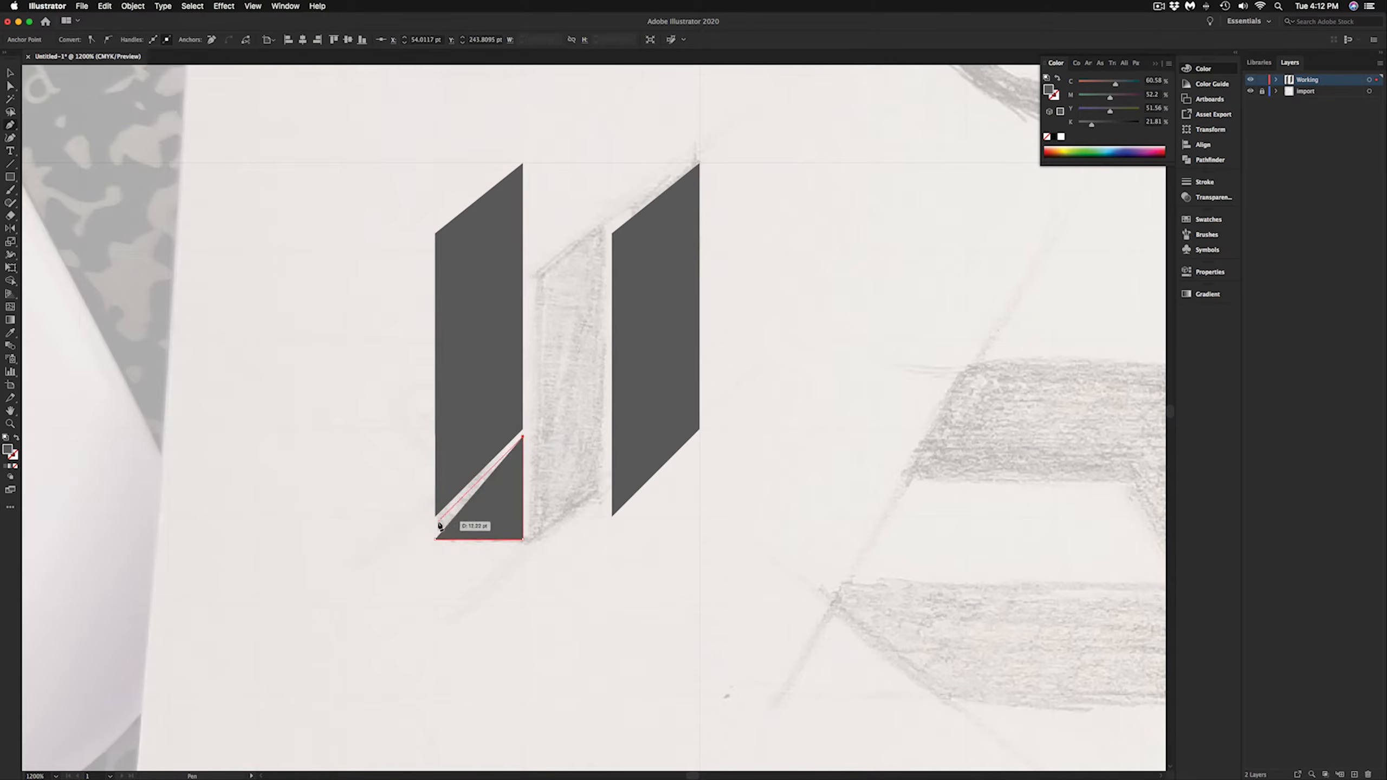
key("v")
Step: Move the copied bar into the middle of the slanted mark and lower it, with the foot shape to its left
left_click_drag(463, 382, 542, 389)
left_click_drag(470, 510, 451, 508)
left_click_drag(474, 500, 449, 502)
left_click_drag(556, 384, 557, 457)
Step: Use temporary rectangles as spacers to even the gaps between the two bars and the foot, and delete them
left_click(10, 177)
mouse_move(289, 220)
left_mouse_down()
mouse_move(305, 291)
mouse_move(608, 279)
mouse_move(539, 185)
left_mouse_up()
left_click_drag(571, 314, 467, 304)
left_click_drag(539, 179, 603, 254)
left_click_drag(476, 308, 562, 327)
left_click_drag(607, 232, 502, 556)
left_click_drag(466, 496, 474, 553)
left_click(498, 563)
key("Delete")
left_click(603, 221)
key("Delete")
Step: Place a thin diagonal connector, about 3.5 × 0.3 pt, across the gap between the two tall bars
key("v")
left_click_drag(359, 314, 1006, 472)
scroll(374, 300, "up", 3)
scroll(856, 451, "down", 3)
scroll(903, 463, "up", 3)
left_click_drag(928, 298, 929, 297)
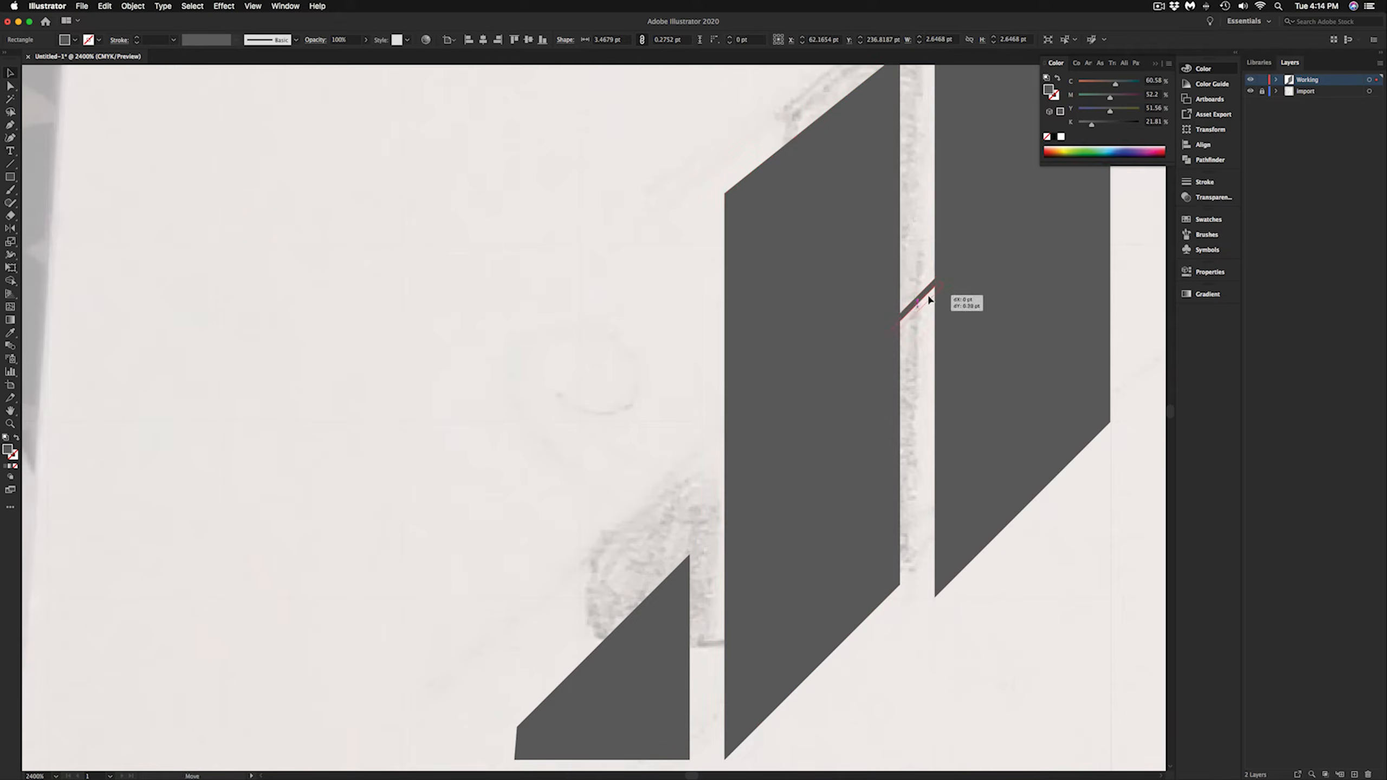
Step: Place a thin horizontal connector, about 3.5 × 0.3 pt, along the base of the gap between the foot and the middle bar
left_click_drag(717, 705, 717, 702)
left_click_drag(735, 681, 750, 704)
scroll(715, 656, "down", 3)
left_click_drag(711, 584, 696, 626)
scroll(704, 623, "down", 1)
scroll(711, 611, "up", 5)
left_click_drag(735, 513, 719, 558)
left_click(850, 603)
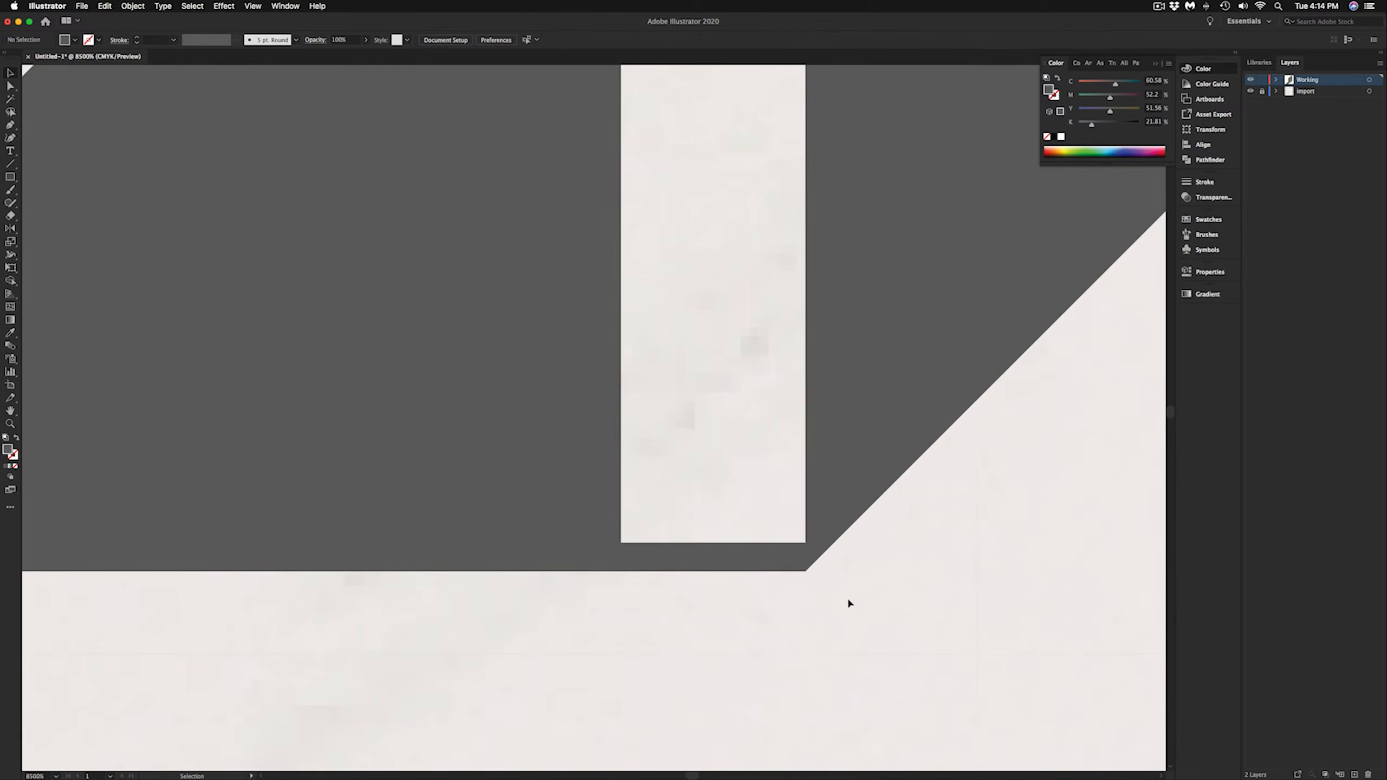
scroll(850, 601, "down", 6)
scroll(850, 573, "right", 3)
scroll(745, 641, "up", 3)
left_click(464, 528)
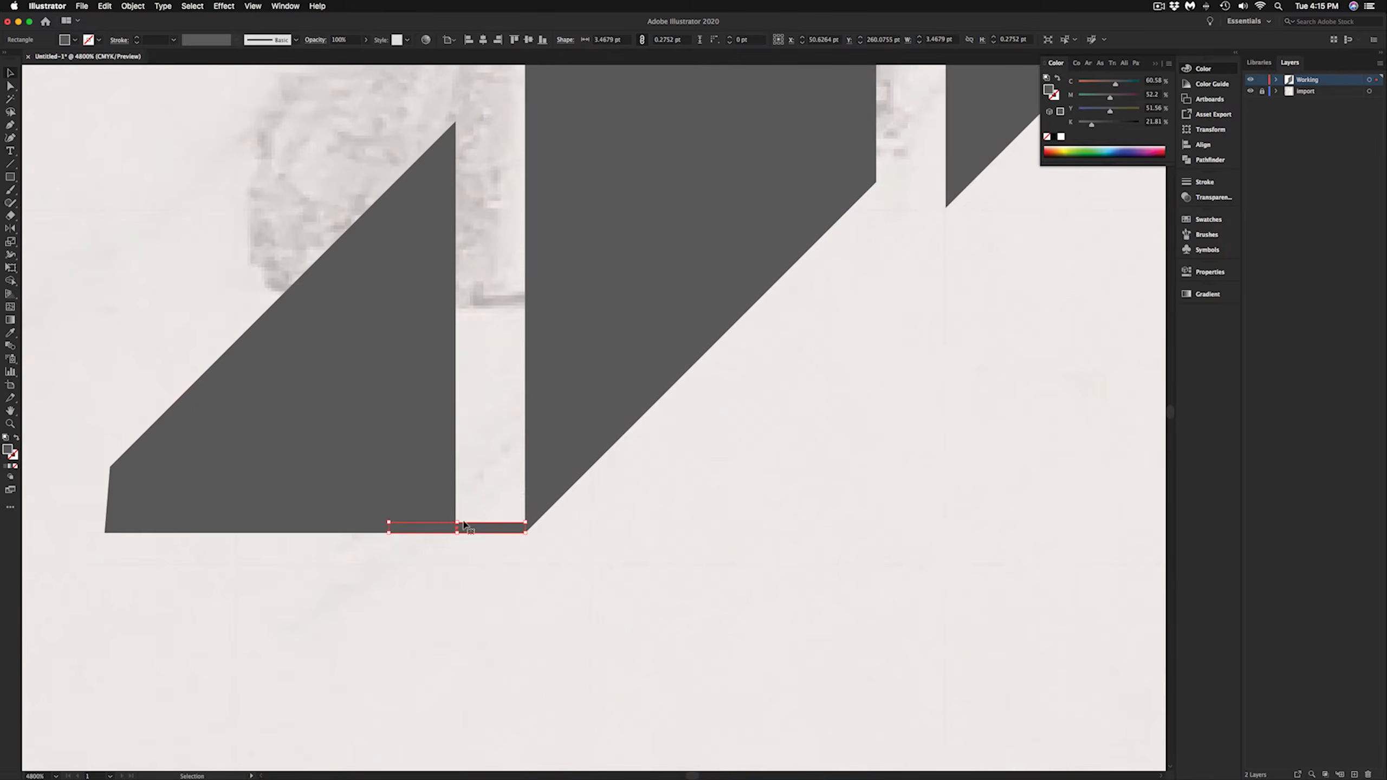
Step: Trace the dotted J sketch's stem with the Pen tool as a closed shape about 12.3 × 37.6 pt with a curved lower-right corner
scroll(715, 531, "down", 6)
key("p")
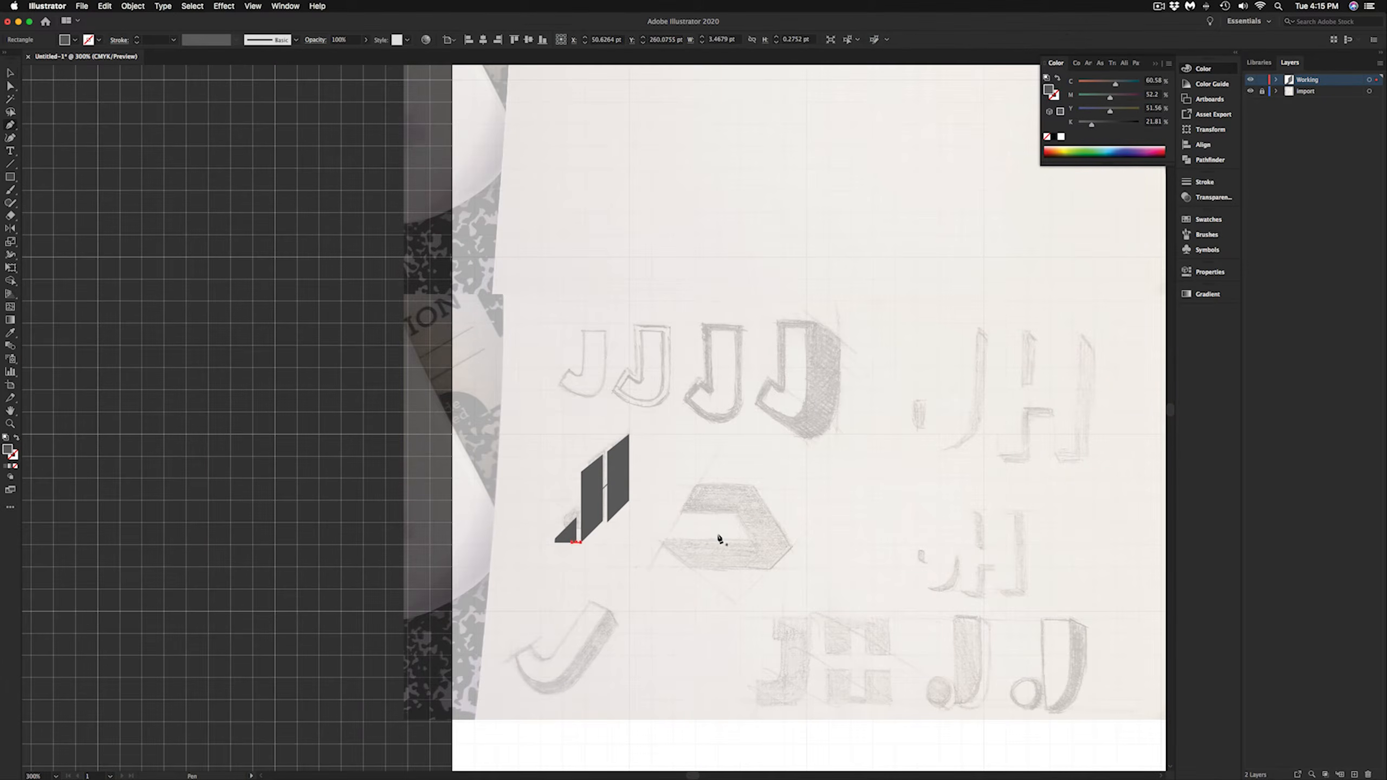
scroll(704, 535, "right", 5)
scroll(689, 537, "up", 4)
left_click(483, 422)
scroll(483, 424, "down", 3)
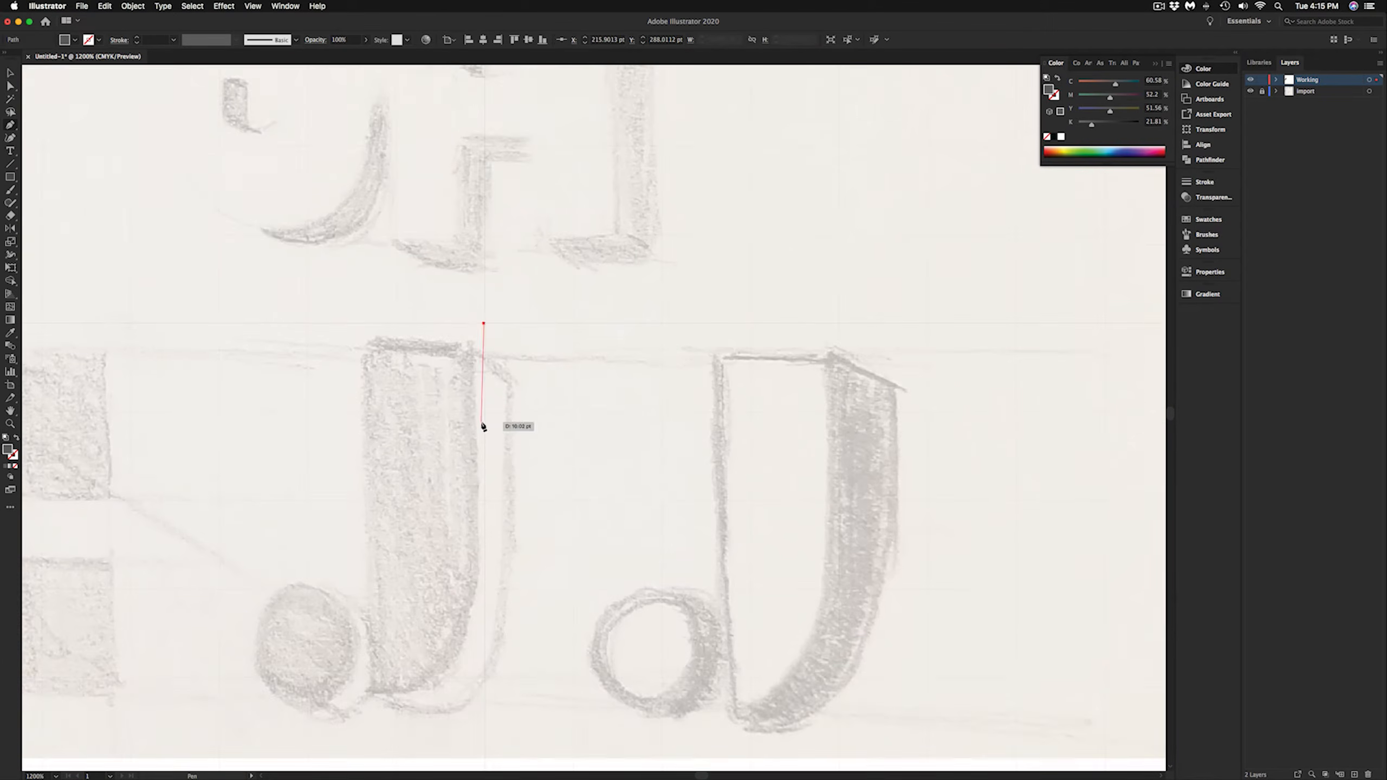
left_click(362, 323)
scroll(363, 328, "down", 6)
left_click(362, 470)
left_click_drag(483, 333, 488, 250)
left_click(483, 102)
scroll(565, 186, "left", 2)
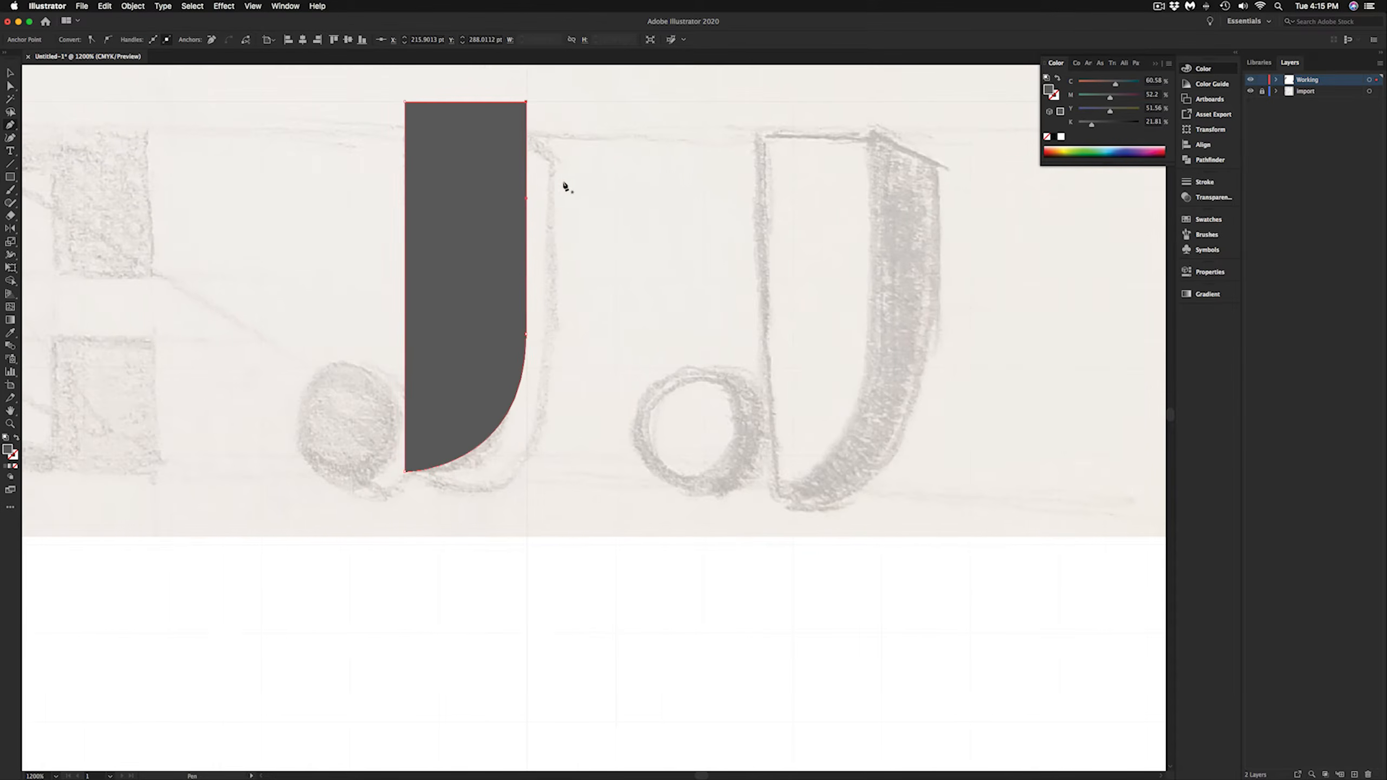
left_click(588, 197)
left_click(640, 248)
key("super+z")
key("super+z")
scroll(508, 104, "up", 1)
Step: Draw a filled circle beside the J stem's foot, aligned with its base and separated by a narrow gap
key("v")
left_click_drag(10, 181, 49, 202)
left_click_drag(350, 437, 376, 382)
key("v")
mouse_move(367, 448)
left_mouse_down()
mouse_move(410, 444)
mouse_move(355, 440)
left_mouse_up()
left_click(548, 434)
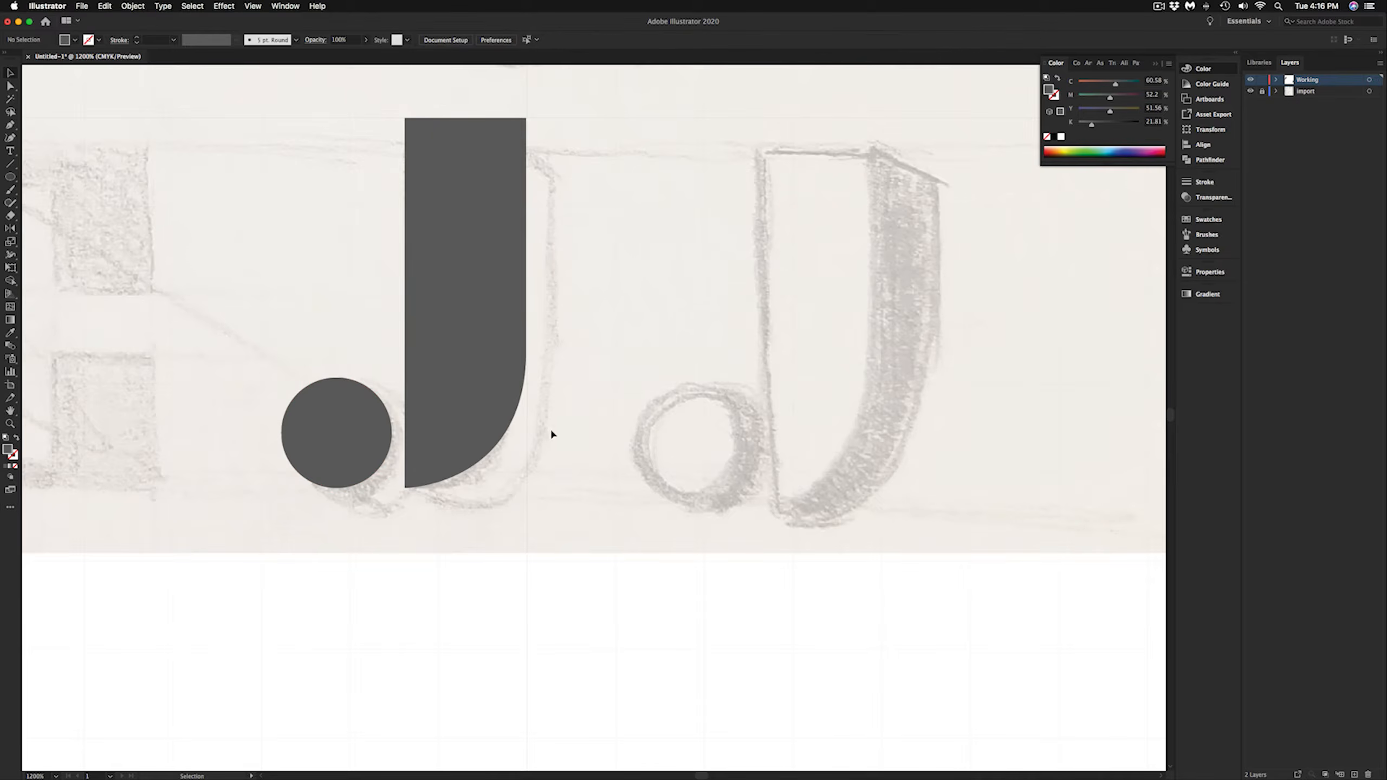
Step: Duplicate the J stem to the right of the original and reflect the copy
scroll(550, 431, "down", 6)
scroll(553, 428, "up", 2)
left_click_drag(536, 418, 566, 418)
left_click(316, 7)
type("reflect")
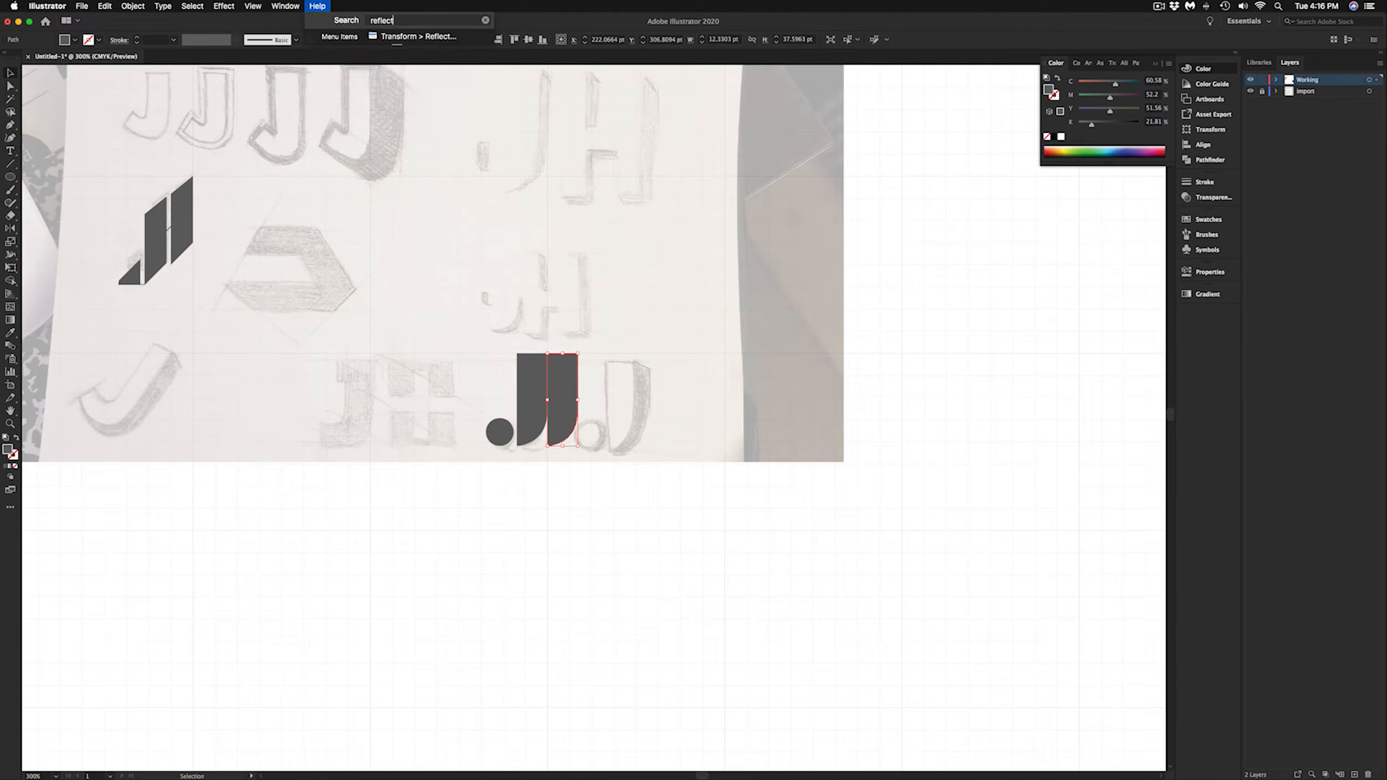
left_click(381, 38)
left_click(236, 377)
Step: Position the reflected stem beside the original J and delete the leftover shape
left_click_drag(577, 354, 569, 417)
left_click(674, 418)
left_click(635, 417)
key("Delete")
Step: Move the dotted J mark off the sketches, then group the slanted mark and move it to the blank area too
left_click_drag(451, 393, 599, 458)
scroll(574, 427, "left", 4)
left_click_drag(623, 405, 194, 620)
left_click_drag(183, 174, 332, 304)
key("super+g")
left_click_drag(277, 218, 363, 590)
Step: Group the dotted J mark's pieces and arrange the two finished marks side by side below the sketches
left_click_drag(122, 544, 251, 720)
key("super+g")
mouse_move(203, 612)
left_mouse_down()
mouse_move(319, 546)
mouse_move(522, 610)
left_mouse_up()
left_click_drag(371, 600, 231, 621)
left_click_drag(523, 615, 357, 626)
Step: Trace the J stem of the top-right sketch as a closed shape with a curved foot using the Pen tool
scroll(426, 640, "up", 5)
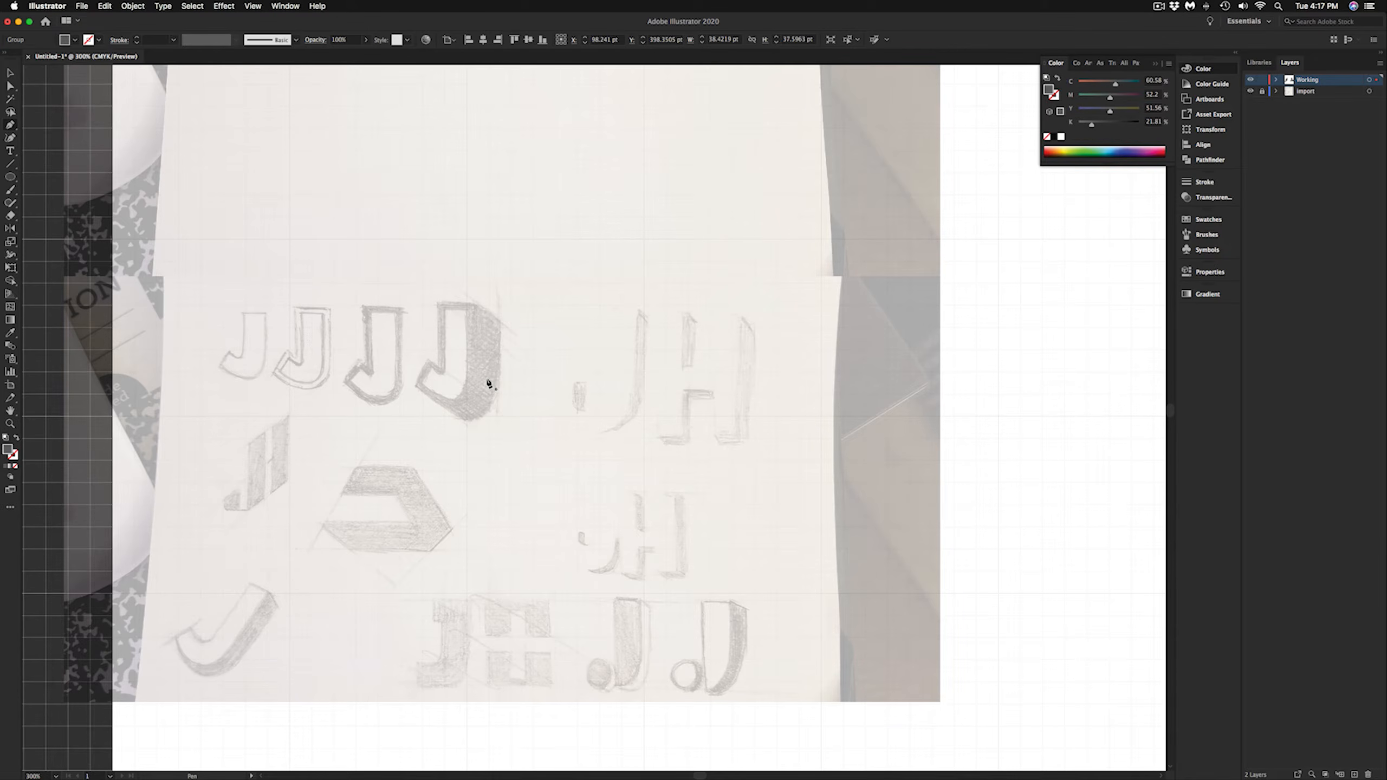
scroll(489, 384, "up", 5)
left_click(683, 171)
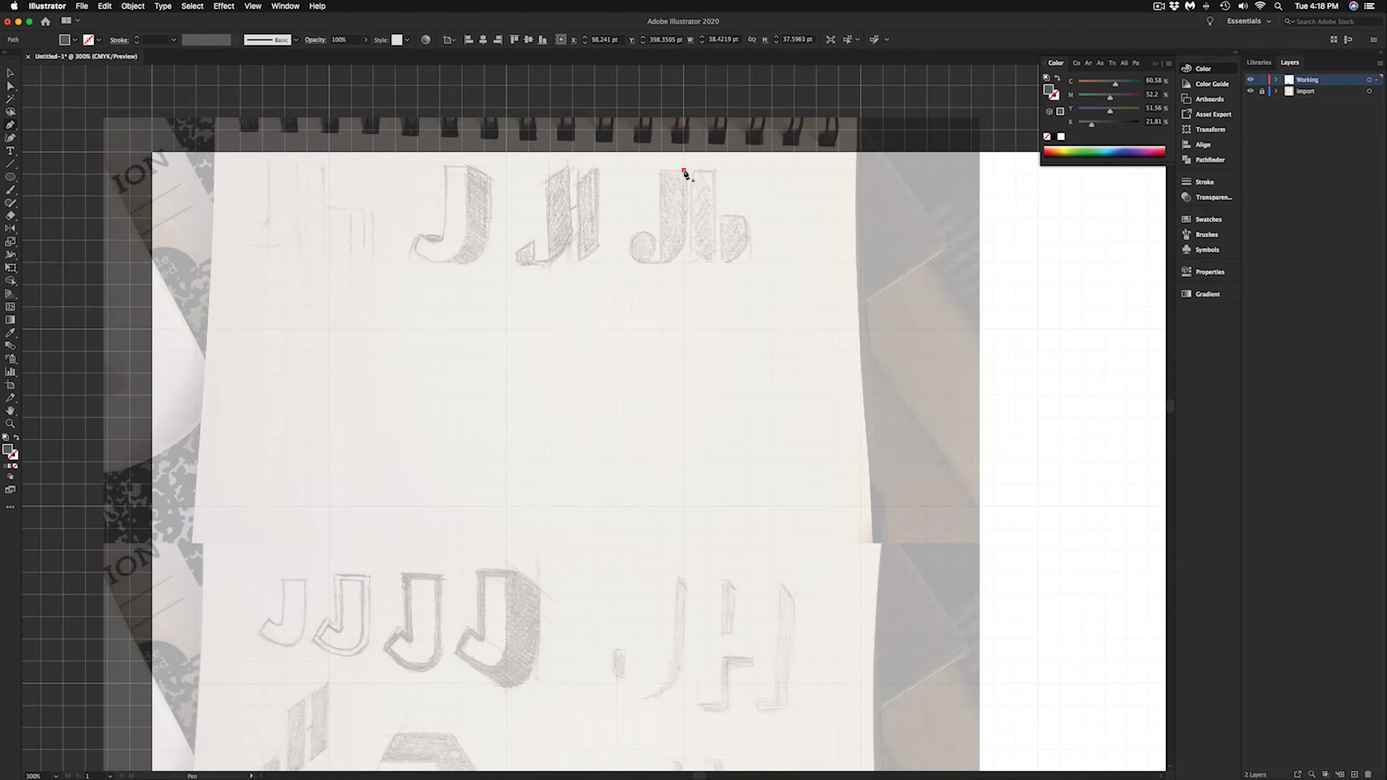
left_click(659, 171)
left_click(658, 262)
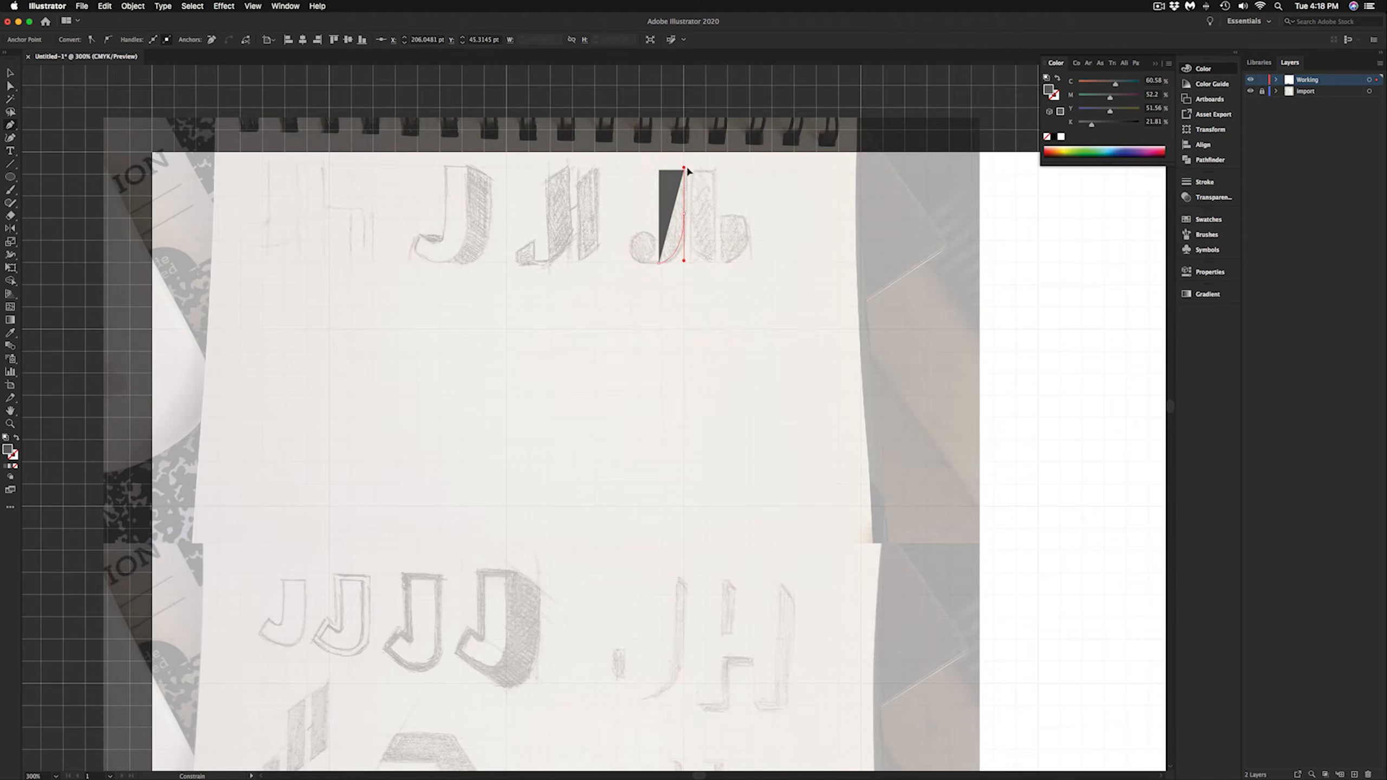
left_click_drag(687, 171, 686, 172)
left_click(684, 171)
Step: Add a circle about 12.3 pt wide for the J's dot and place it just beside the stem's foot
left_click_drag(652, 243, 662, 250)
key("v")
key("shift+Left")
scroll(673, 269, "up", 6)
scroll(512, 345, "up", 5)
scroll(512, 346, "left", 3)
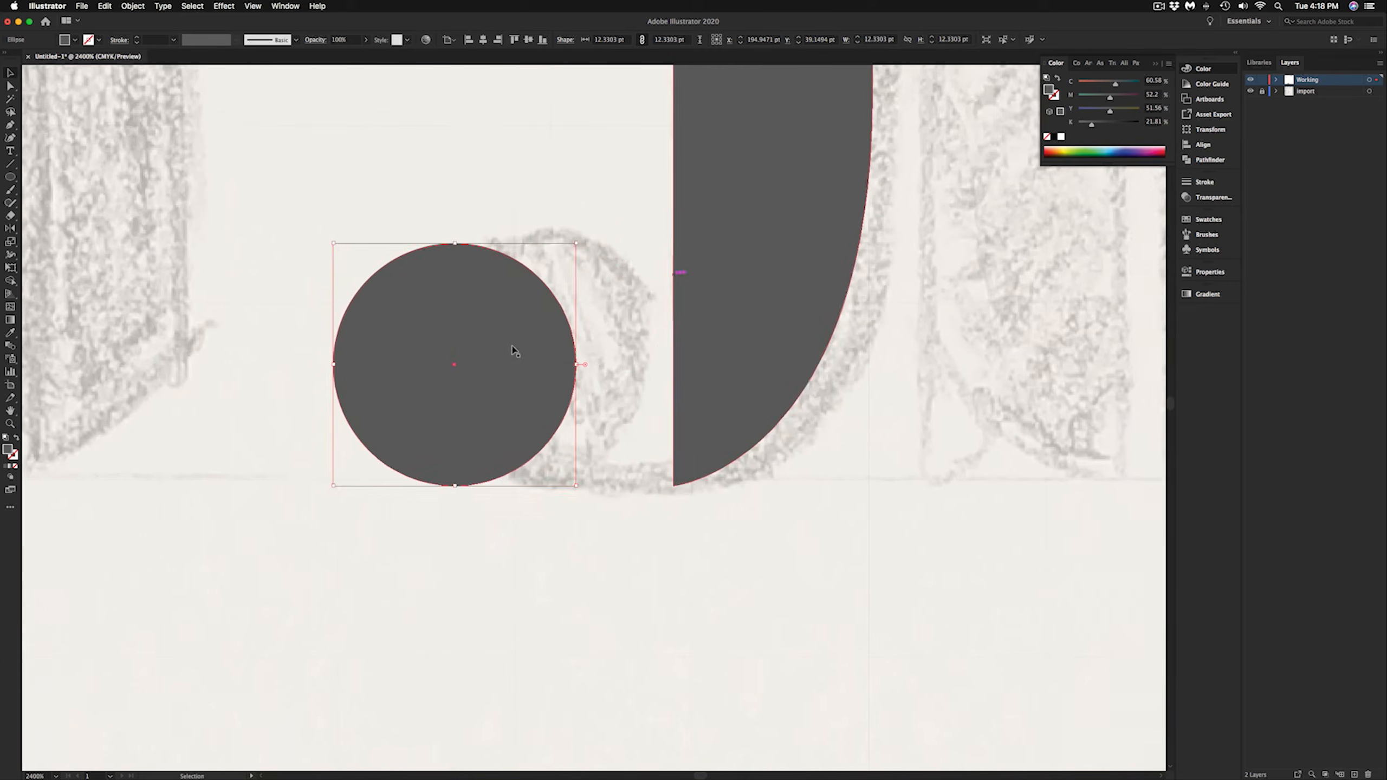
left_click_drag(606, 353, 687, 352)
Step: Draw a thin rectangle along the baseline joining the dot to the J stem's foot and adjust its height
key("m")
left_click_drag(415, 493, 689, 485)
key("v")
left_click(636, 556)
scroll(636, 556, "down", 1)
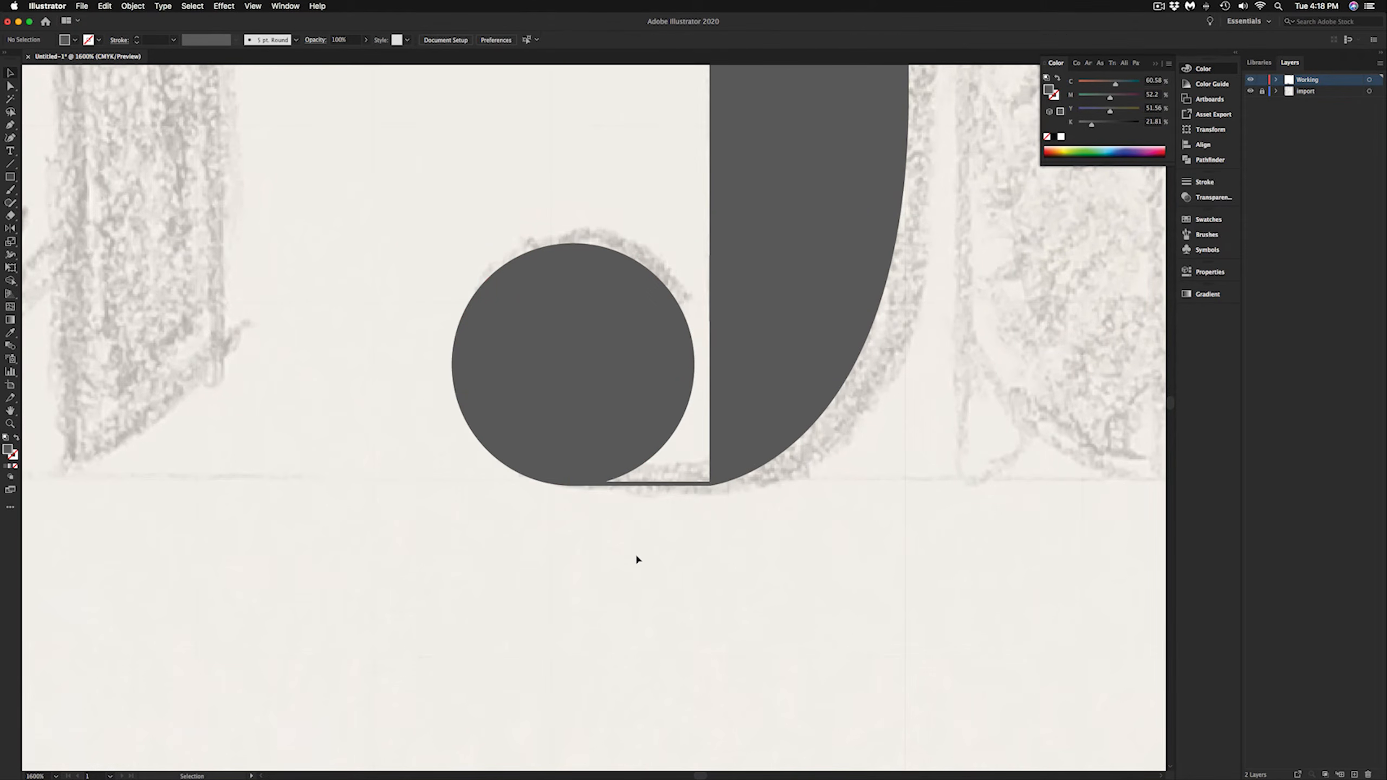
scroll(638, 552, "up", 4)
left_click(673, 395)
left_click_drag(683, 388, 683, 363)
left_click(652, 482)
Step: Duplicate the J stem twice to the right with equal spacing to form three parallel stems
scroll(652, 483, "down", 8)
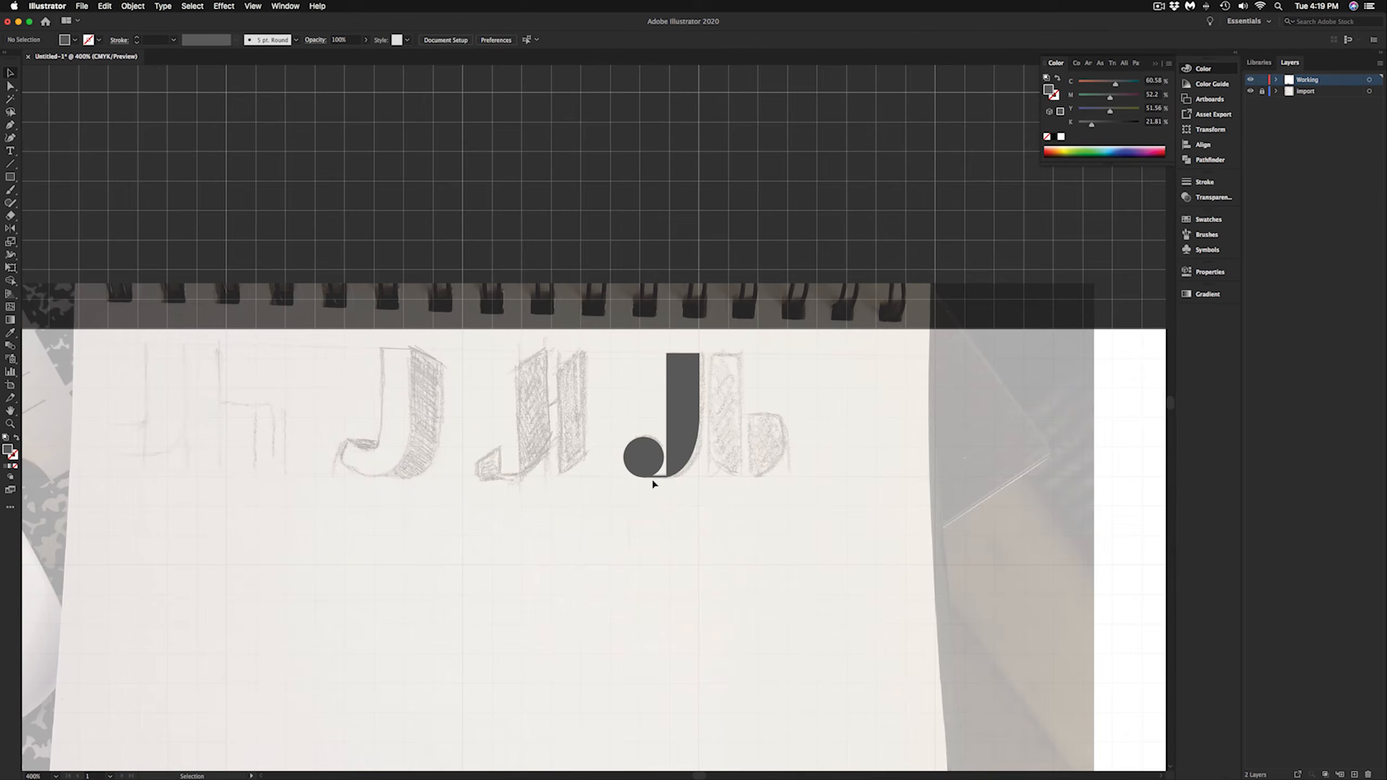
left_click_drag(678, 431, 723, 431)
key("super+z")
key("super+z")
key("super+z")
key("super+d")
left_click(707, 534)
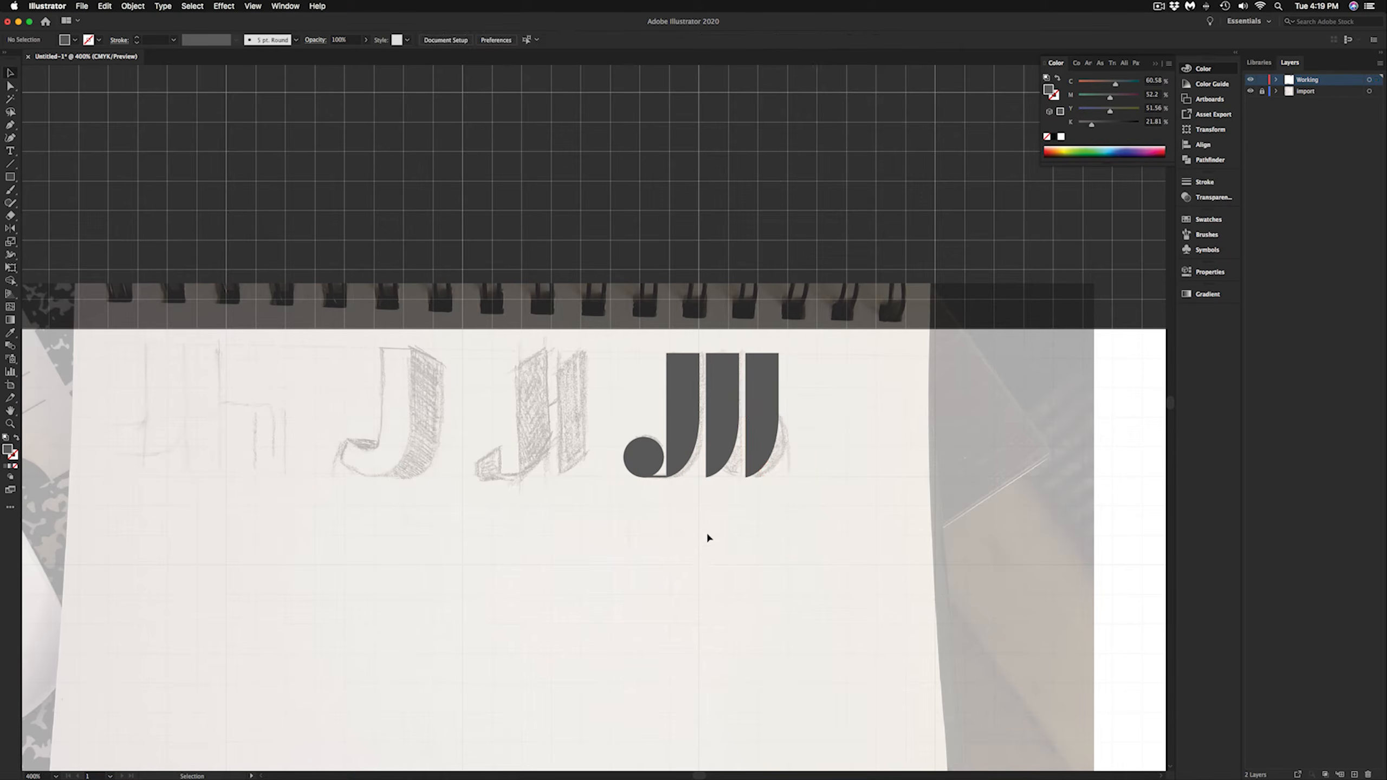
Step: Add a thin crossbar between the second and third stems to form the H
left_click_drag(747, 410, 746, 415)
left_click(742, 547)
key("super+equal")
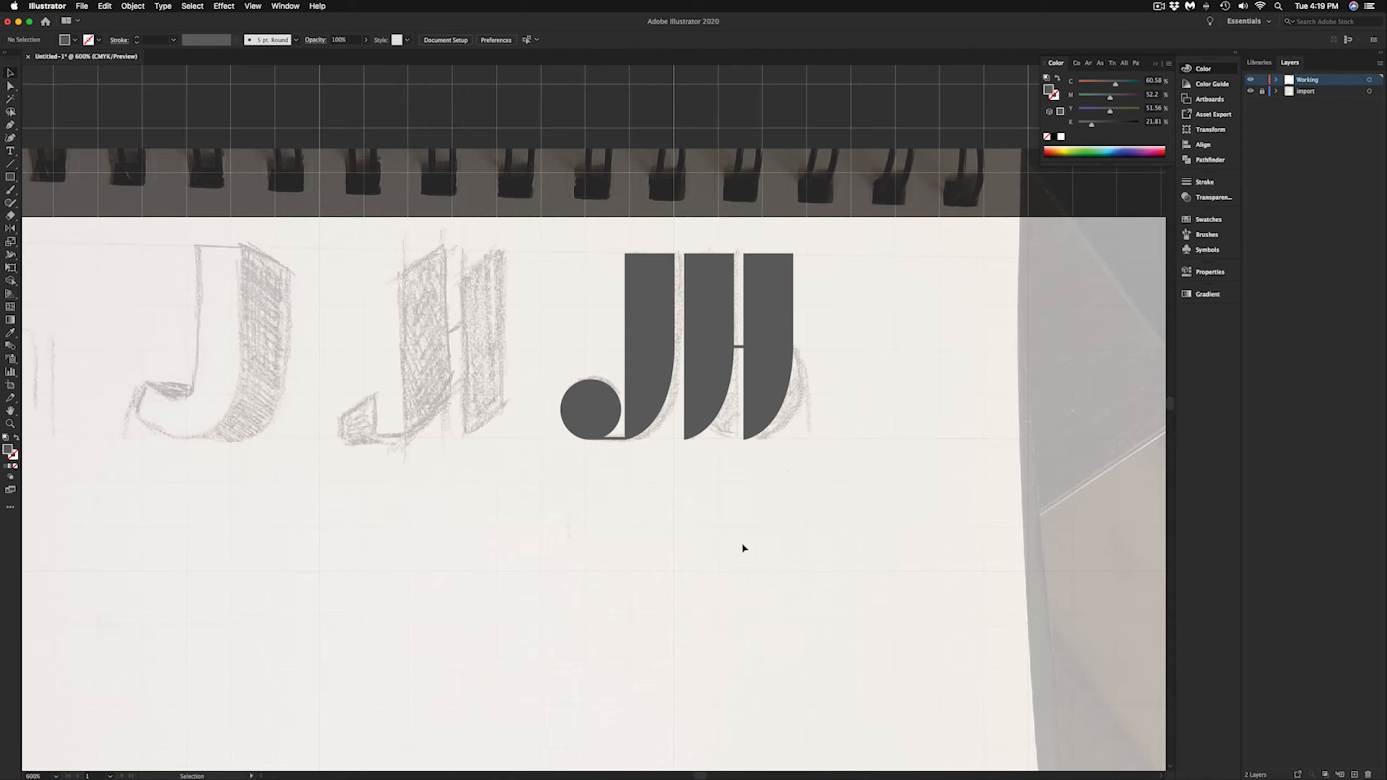
Step: Group the three-stem JH mark and move it below the sketches beside the two finished marks
scroll(743, 548, "up", 2)
scroll(712, 547, "left", 5)
scroll(661, 537, "left", 4)
left_click_drag(799, 324, 1090, 609)
key("super+g")
scroll(1090, 609, "down", 5)
scroll(1000, 590, "down", 2)
left_click_drag(922, 251, 887, 679)
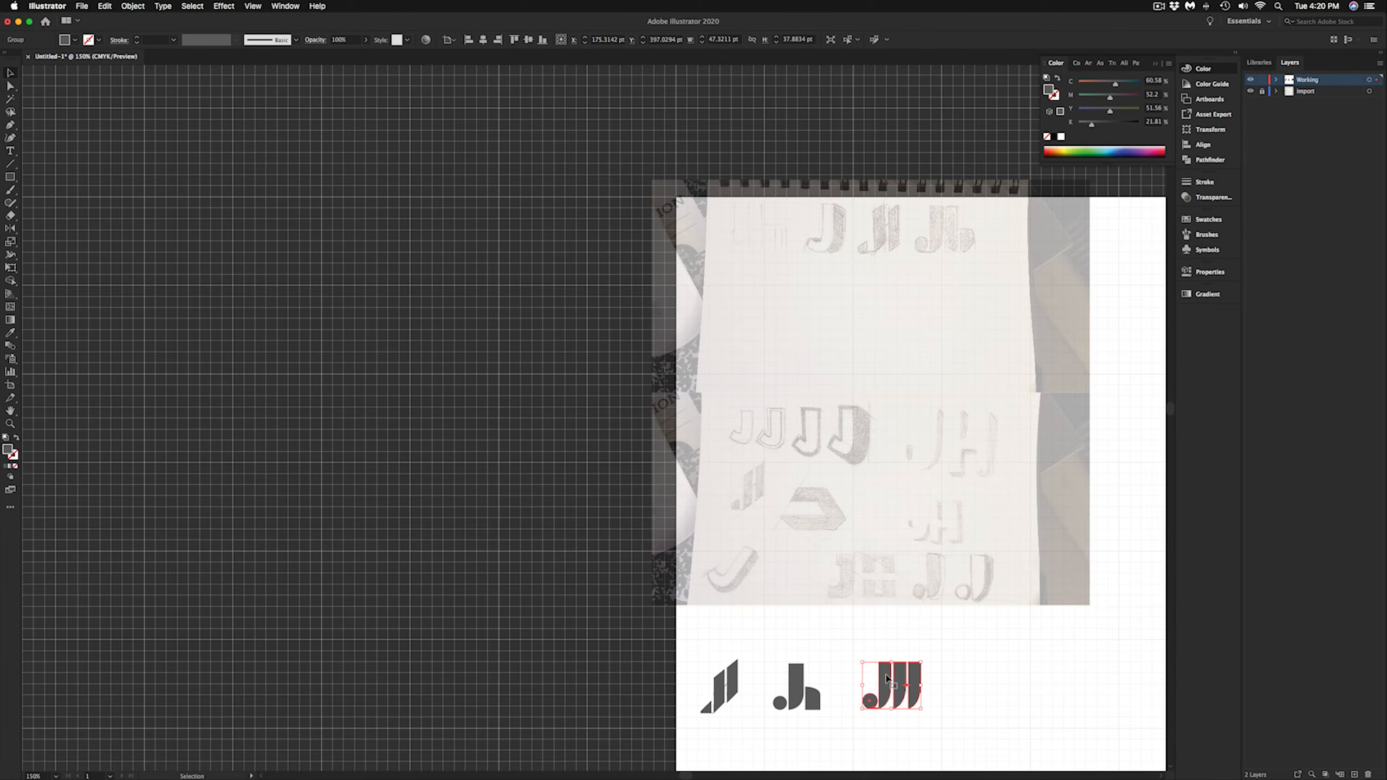
Step: Try tracing the hexagonal J sketch as a closed shape with the Pen tool and delete the traced shape
scroll(851, 576, "right", 5)
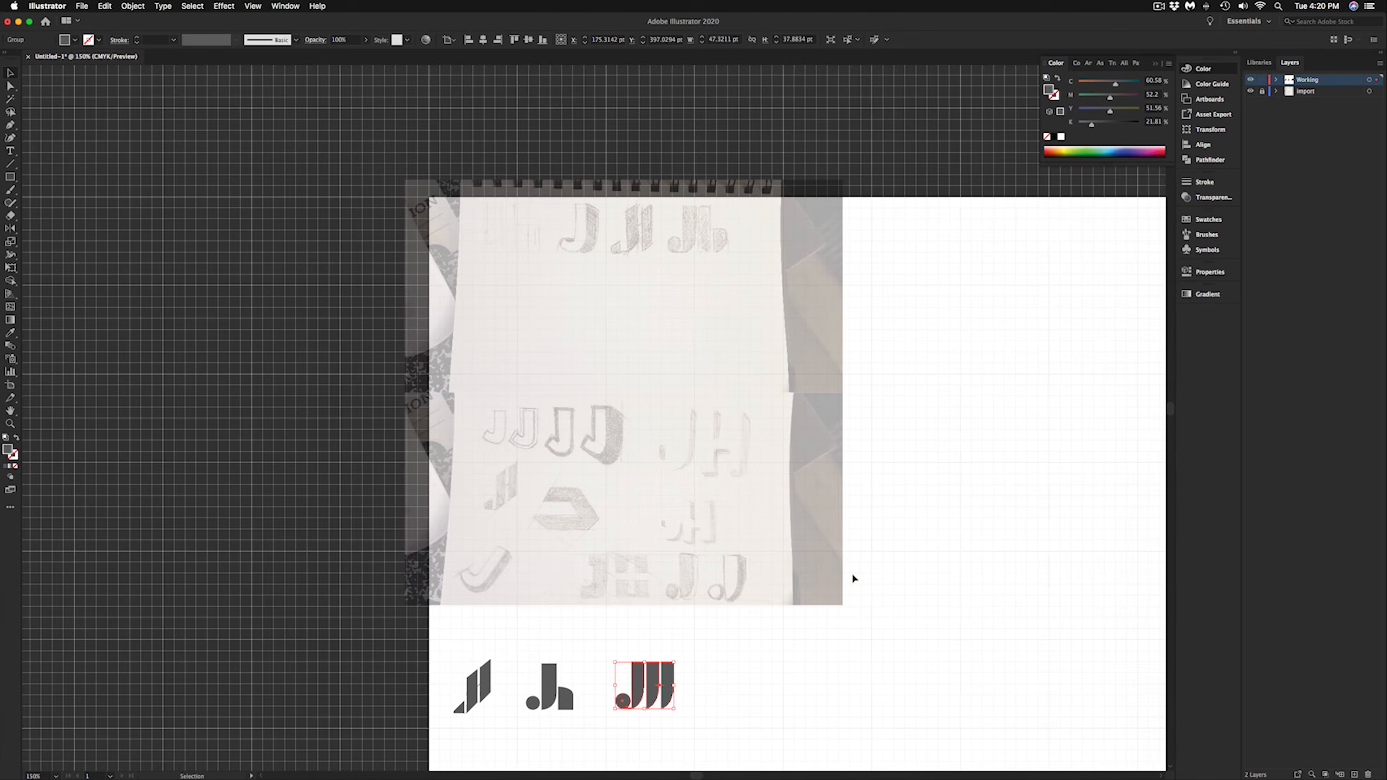
scroll(576, 514, "up", 2)
key("p")
left_click(461, 463)
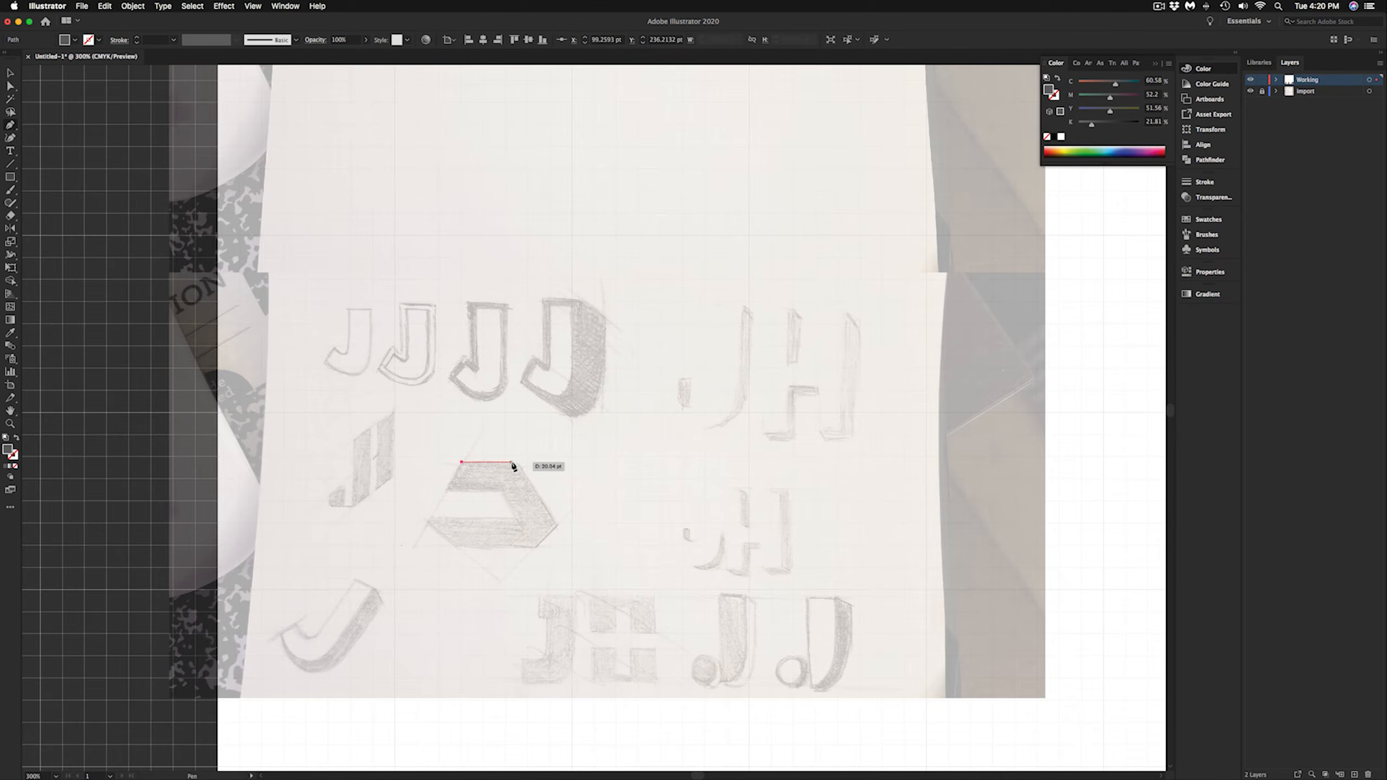
left_click(516, 462)
left_click(555, 523)
left_click(530, 547)
left_click(457, 546)
left_click(428, 521)
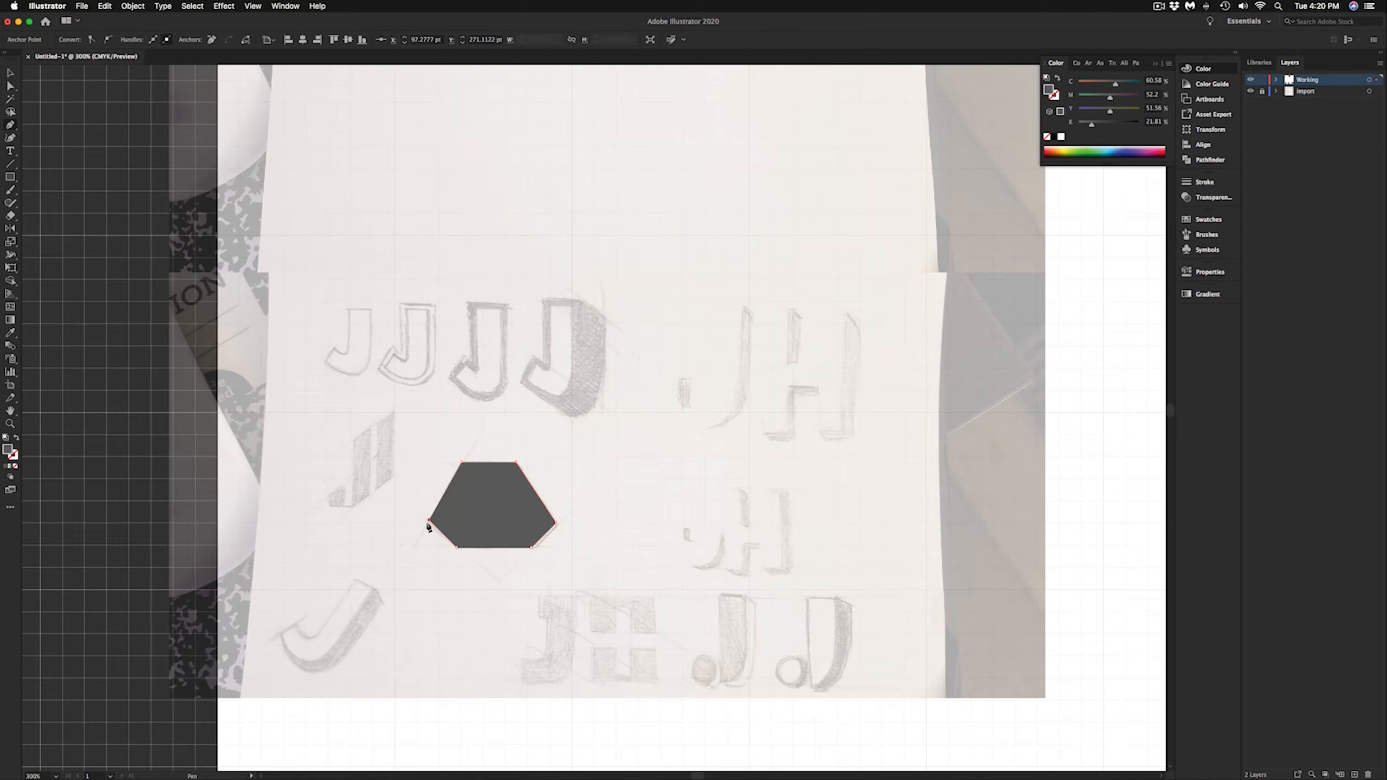
left_click(517, 521)
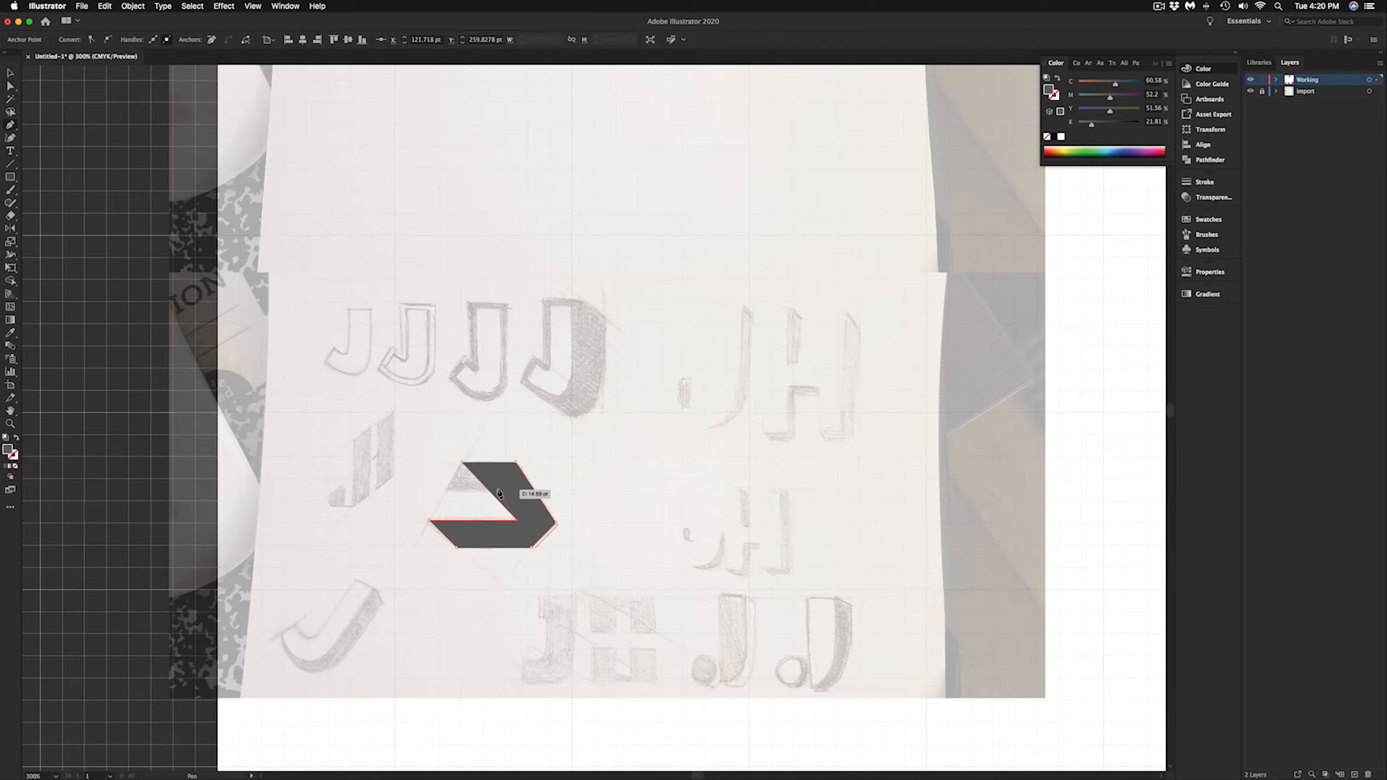
left_click(449, 485)
left_click(462, 462)
key("v")
left_click_drag(528, 481, 595, 449)
key("Delete")
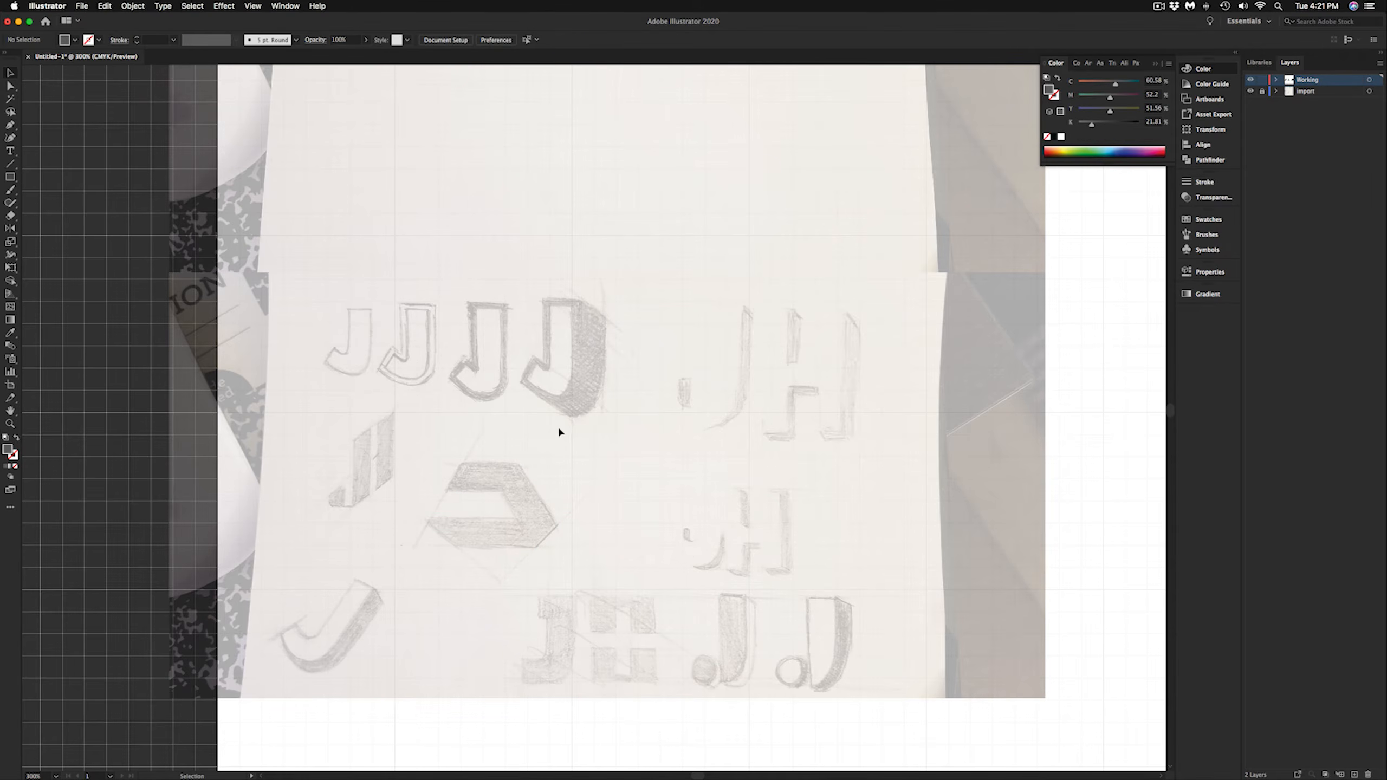
Step: Paste the three dimensional J marks and the arched JH mark from jh-working-file.ai below the traced marks and scale them down
scroll(687, 548, "down", 6)
key("super+Tab")
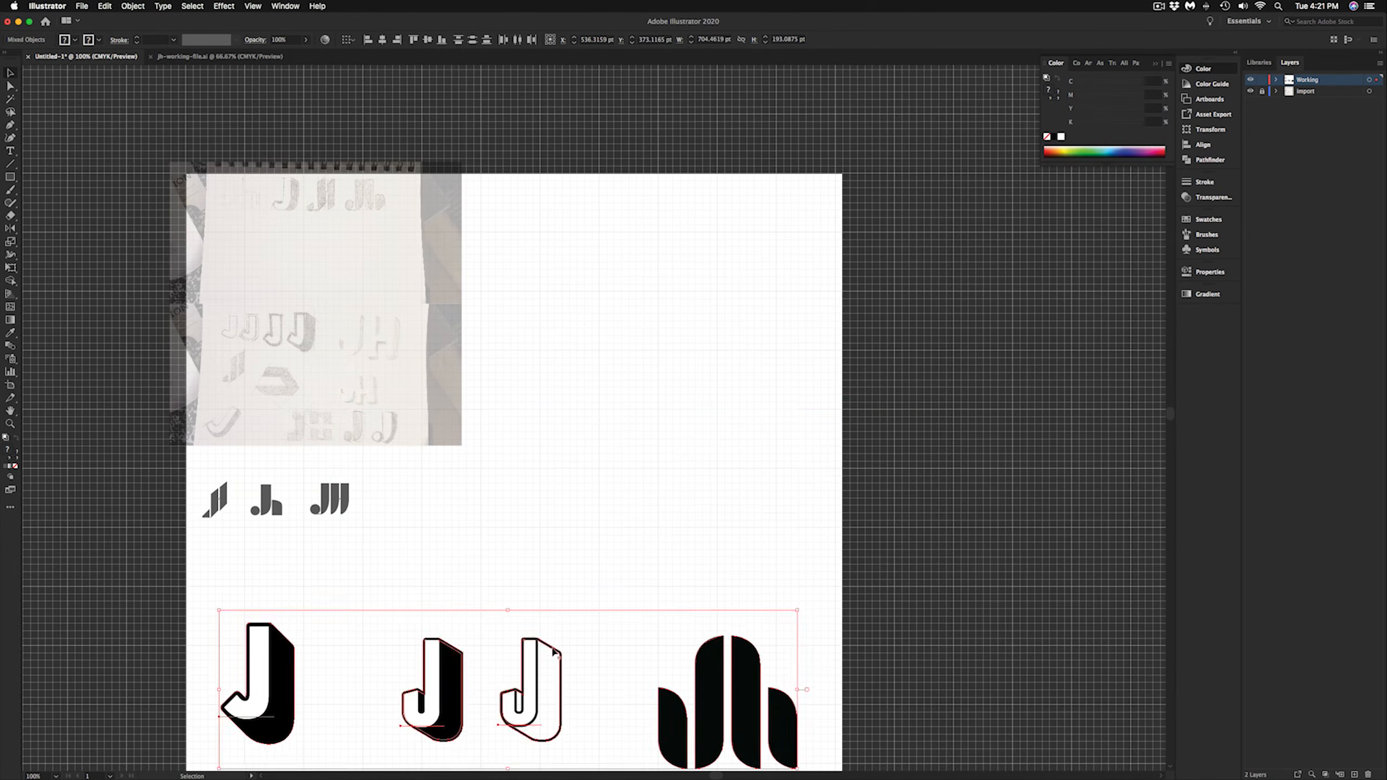
scroll(235, 413, "down", 2)
left_click(235, 412)
left_click_drag(235, 413, 732, 635)
Step: Separate the three dimensional J marks and group the pieces of each one
left_click_drag(379, 635, 439, 598)
key("super+g")
left_click_drag(297, 573, 381, 657)
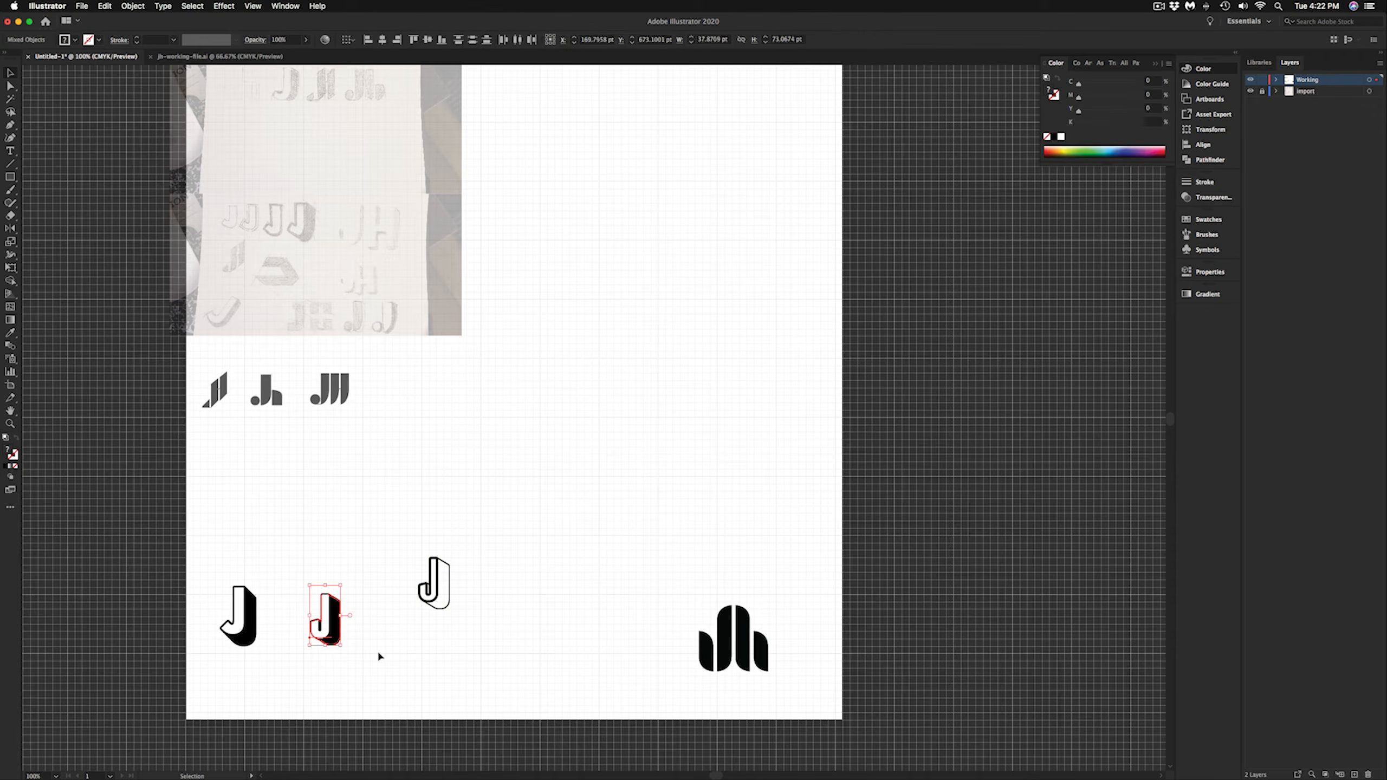
key("super+g")
left_click_drag(209, 571, 273, 672)
key("super+g")
Step: Hide the Import layer and move the three traced marks into a row near the top of the artboard
scroll(272, 671, "up", 2)
left_click(1250, 91)
left_click(214, 474)
left_click_drag(227, 456, 239, 438)
left_click_drag(219, 485, 279, 306)
left_click_drag(300, 258, 294, 270)
scroll(294, 294, "up", 4)
left_click_drag(205, 319, 227, 304)
scroll(317, 486, "down", 6)
left_click_drag(309, 560, 418, 403)
scroll(371, 474, "up", 5)
Step: Arrange the three dimensional J marks and the arched JH mark in an evenly spaced row beneath the traced marks
left_click(368, 582)
scroll(368, 579, "down", 5)
left_click_drag(339, 531, 423, 439)
left_click_drag(290, 644, 306, 502)
left_click_drag(334, 645, 367, 502)
left_click_drag(388, 628, 424, 498)
left_click_drag(536, 660, 484, 504)
scroll(480, 510, "up", 6)
scroll(585, 347, "up", 5)
left_click_drag(749, 288, 723, 311)
left_click_drag(642, 366, 645, 368)
scroll(646, 369, "down", 5)
scroll(465, 317, "up", 2)
Step: Fill the three traced marks in the upper row with black
left_click_drag(271, 329, 467, 368)
double_click(7, 449)
left_click_drag(349, 625, 278, 697)
left_click(540, 559)
left_click(529, 521)
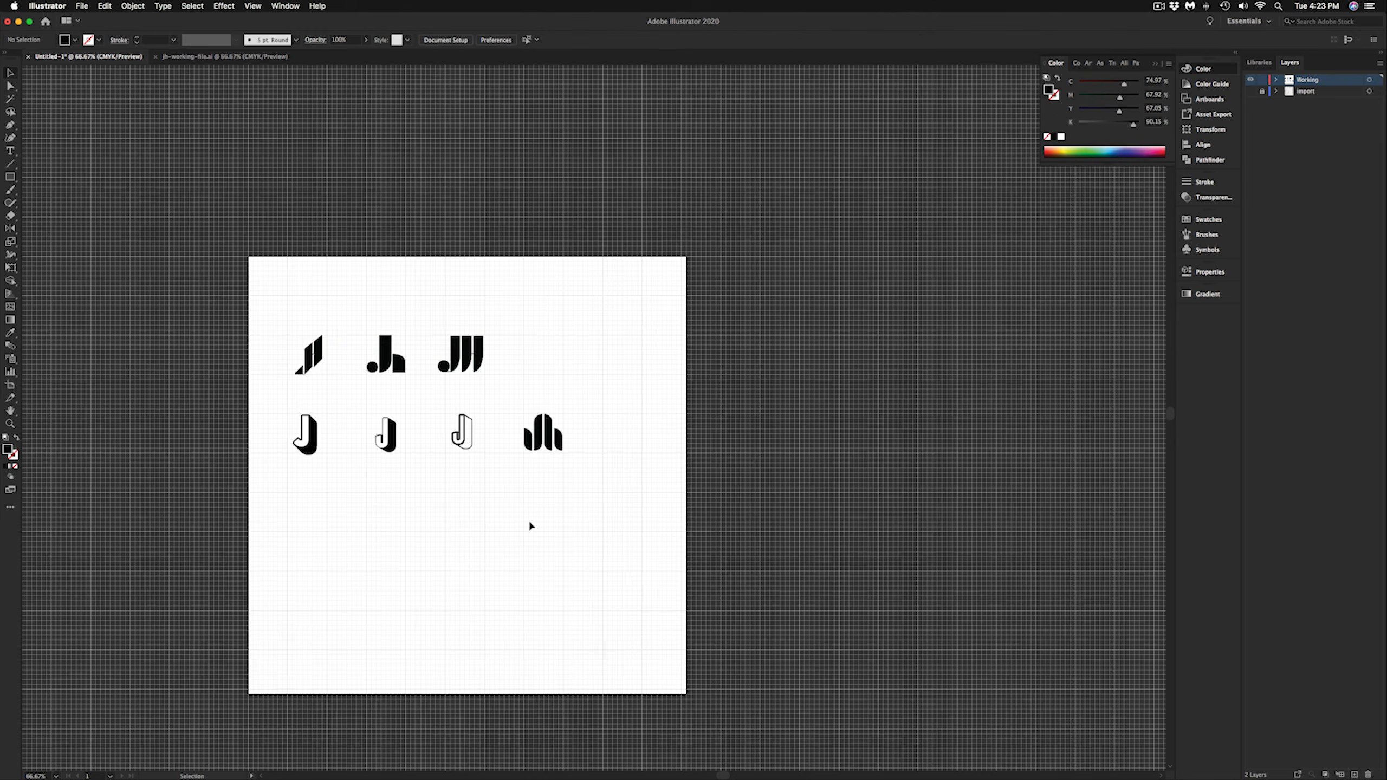
Step: Hide the grid and enlarge the view of the two rows of marks
key("super+apostrophe")
scroll(513, 522, "up", 3)
scroll(435, 503, "up", 5)
scroll(436, 503, "left", 6)
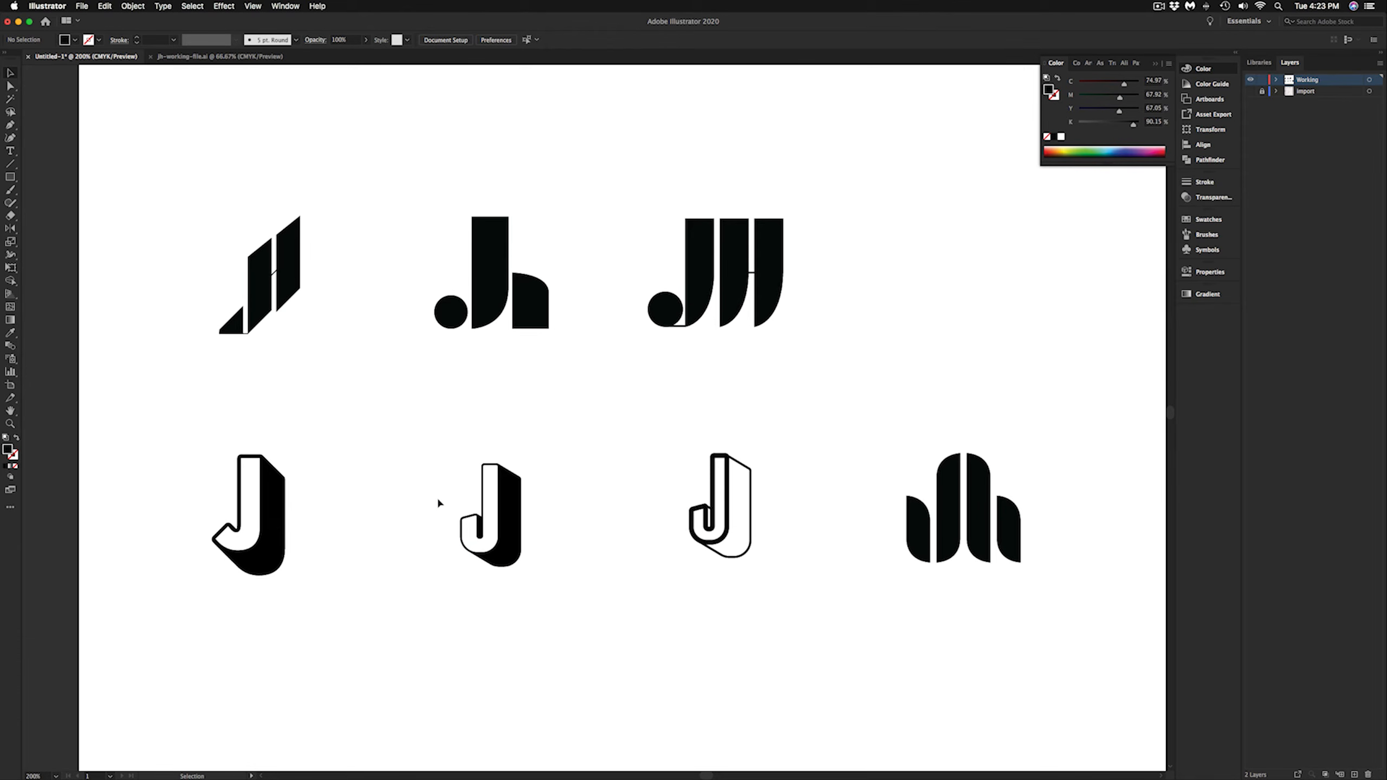
Step: Duplicate the dotted jh mark and place the copy to the right of the arched JH mark
left_click(476, 324)
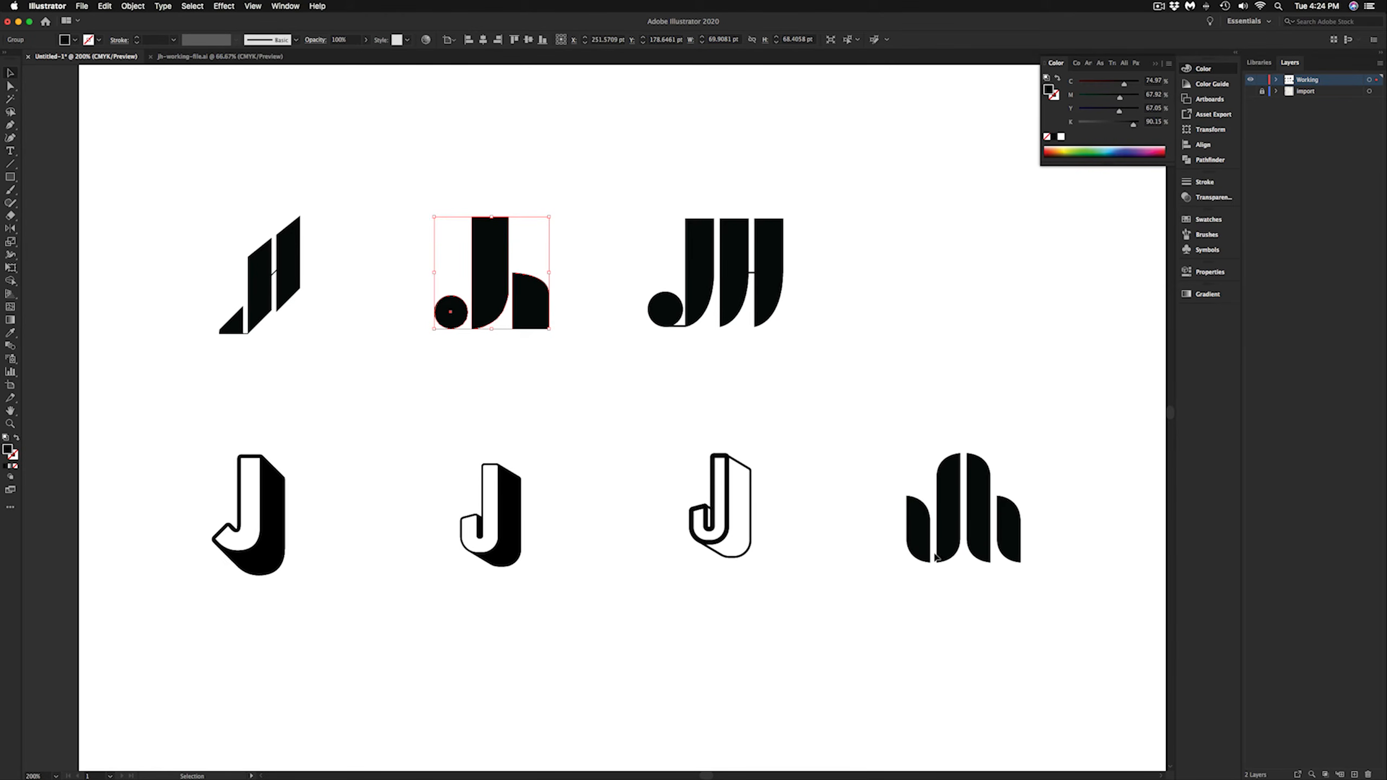
left_click_drag(501, 268, 1097, 510)
scroll(898, 562, "right", 5)
key("super+z")
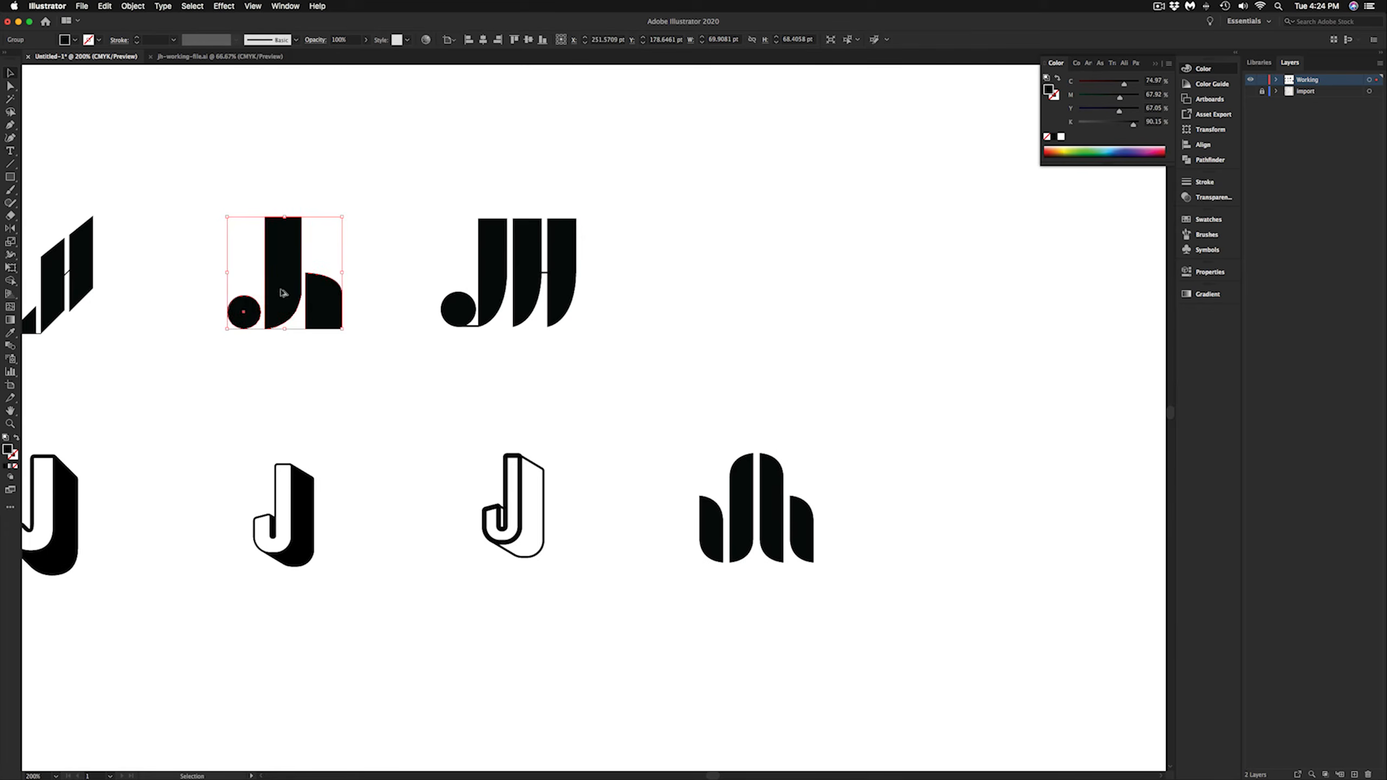
left_click_drag(279, 290, 892, 532)
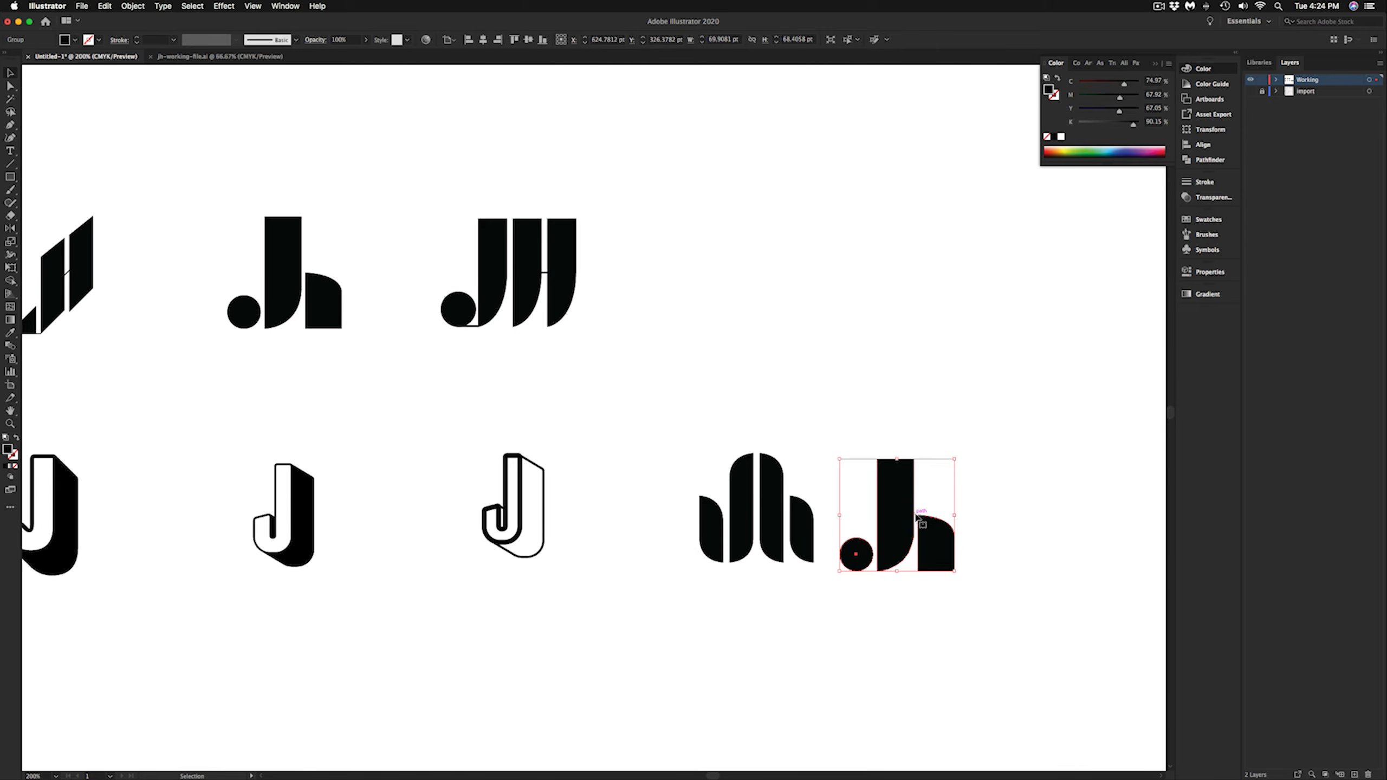
Step: Switch to jh-working-file.ai and examine the progression of JH mark variations
left_click(191, 59)
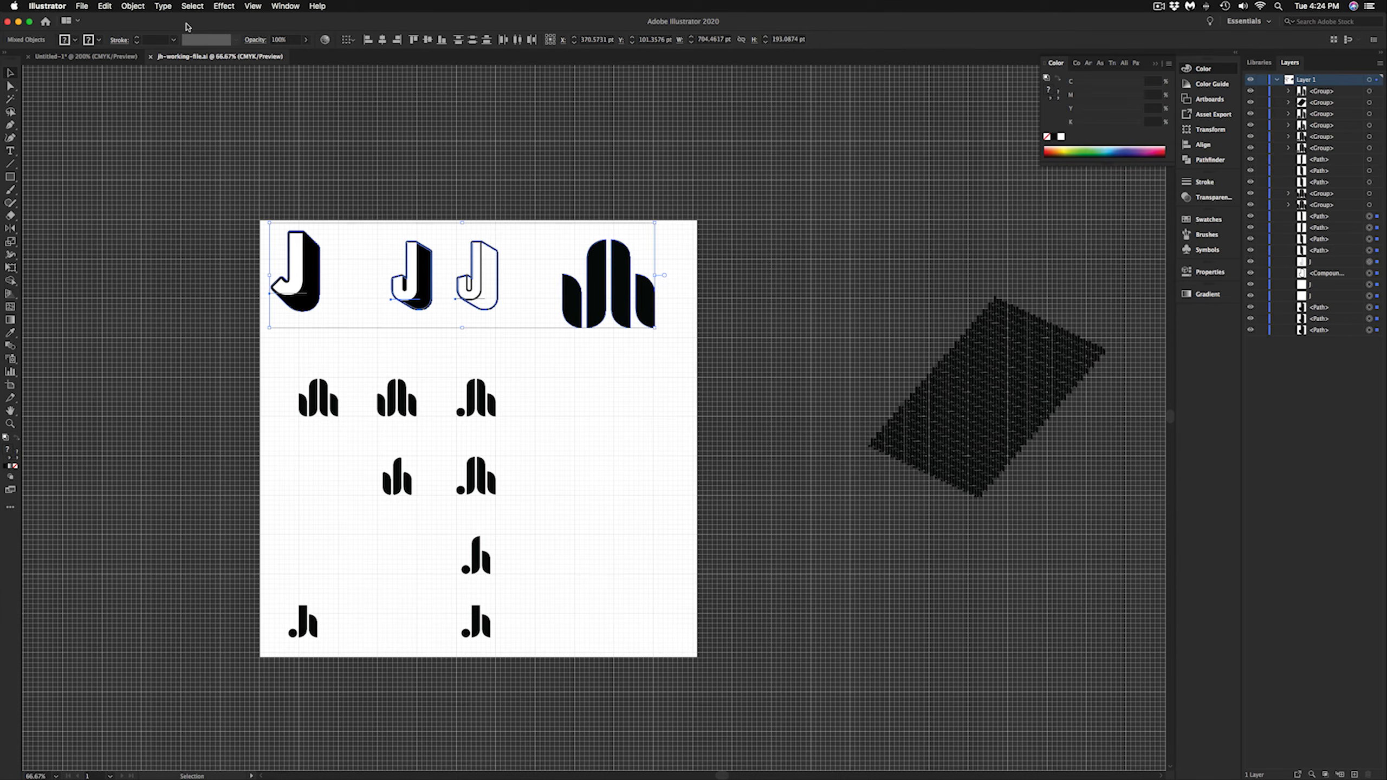
left_click(348, 385)
scroll(403, 590, "up", 2)
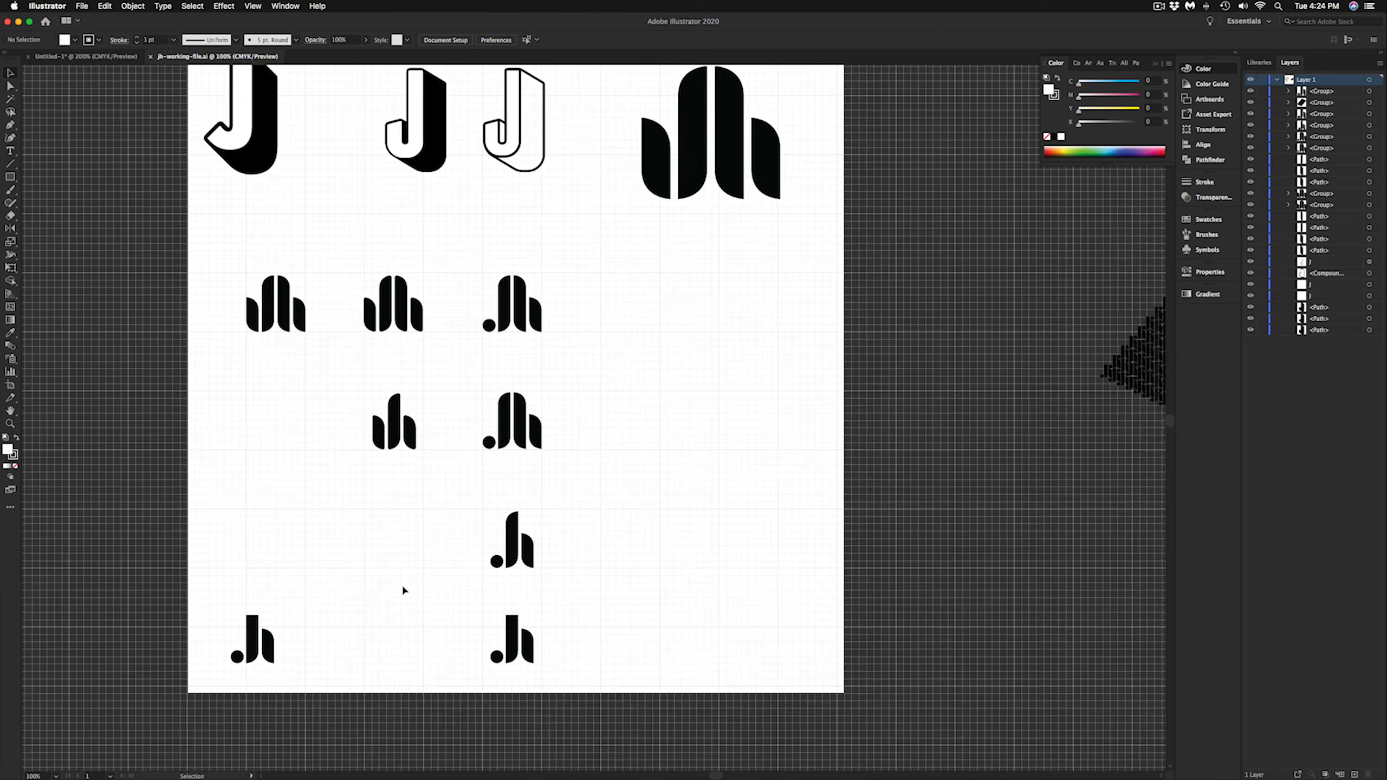
scroll(403, 590, "left", 2)
key("super+apostrophe")
key("v")
scroll(523, 441, "down", 2)
left_click(632, 652)
left_click_drag(245, 660, 554, 661)
key("super+apostrophe")
key("super+z")
left_click(469, 643)
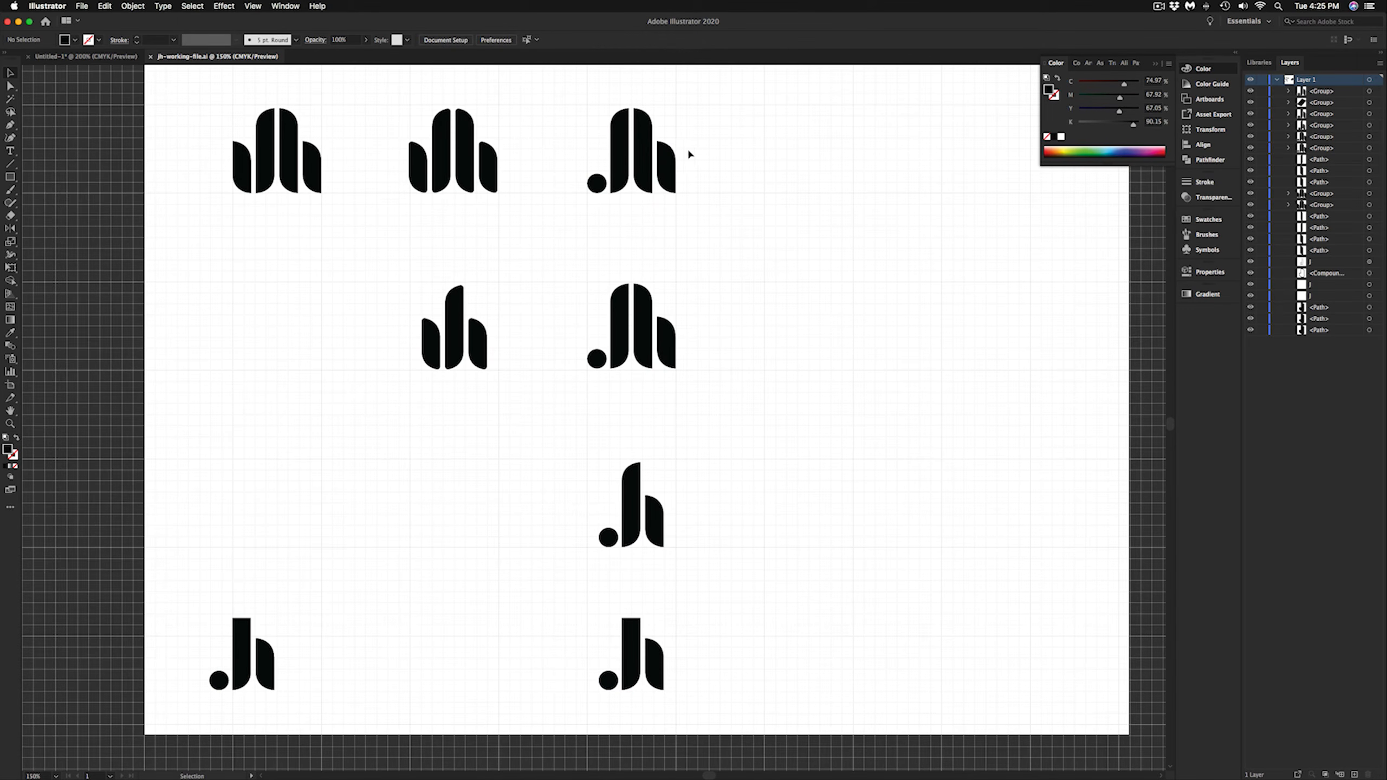
left_click_drag(597, 359, 240, 279)
key("super+z")
scroll(662, 298, "down", 2)
key("shift+super+a")
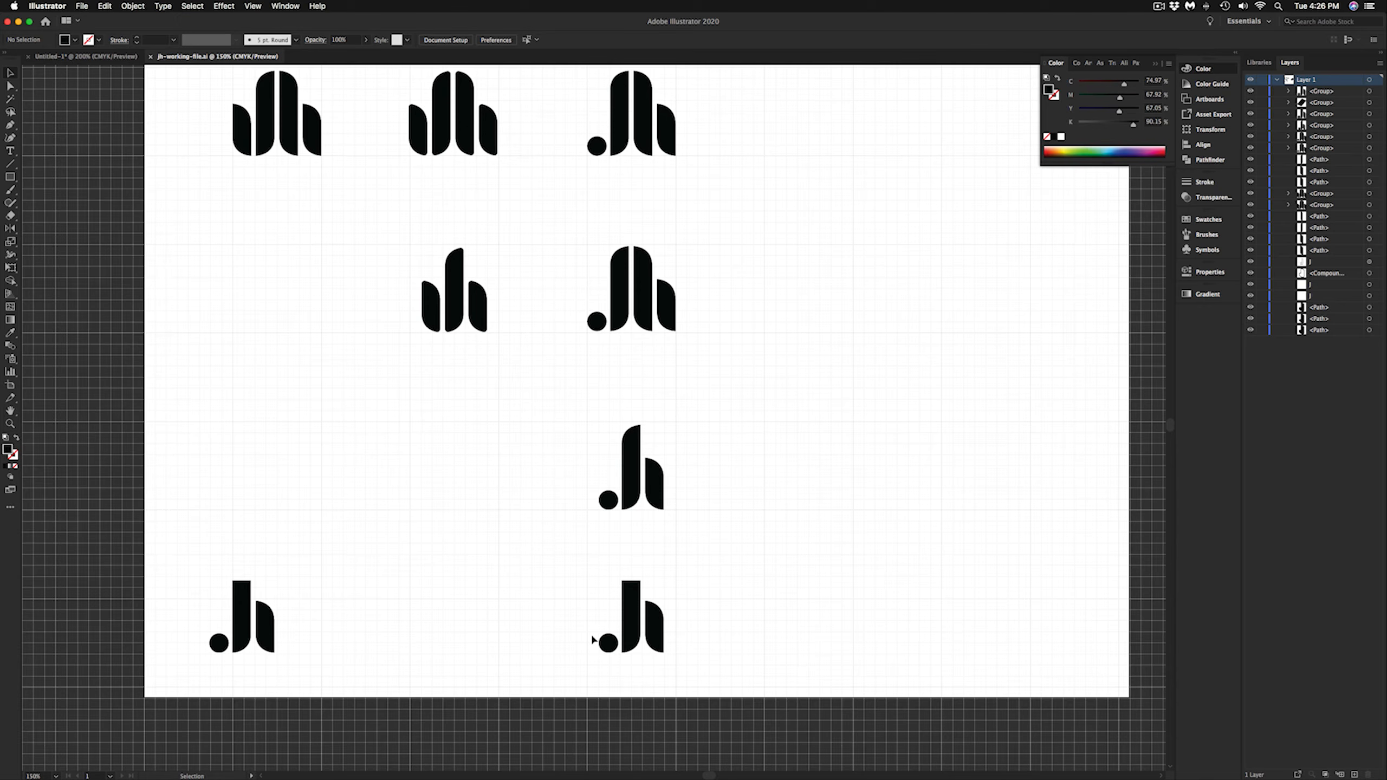
Step: Hide the grid and examine the repeating jh pattern beside the artboard
scroll(490, 577, "right", 1)
scroll(483, 577, "up", 1)
scroll(483, 577, "down", 1)
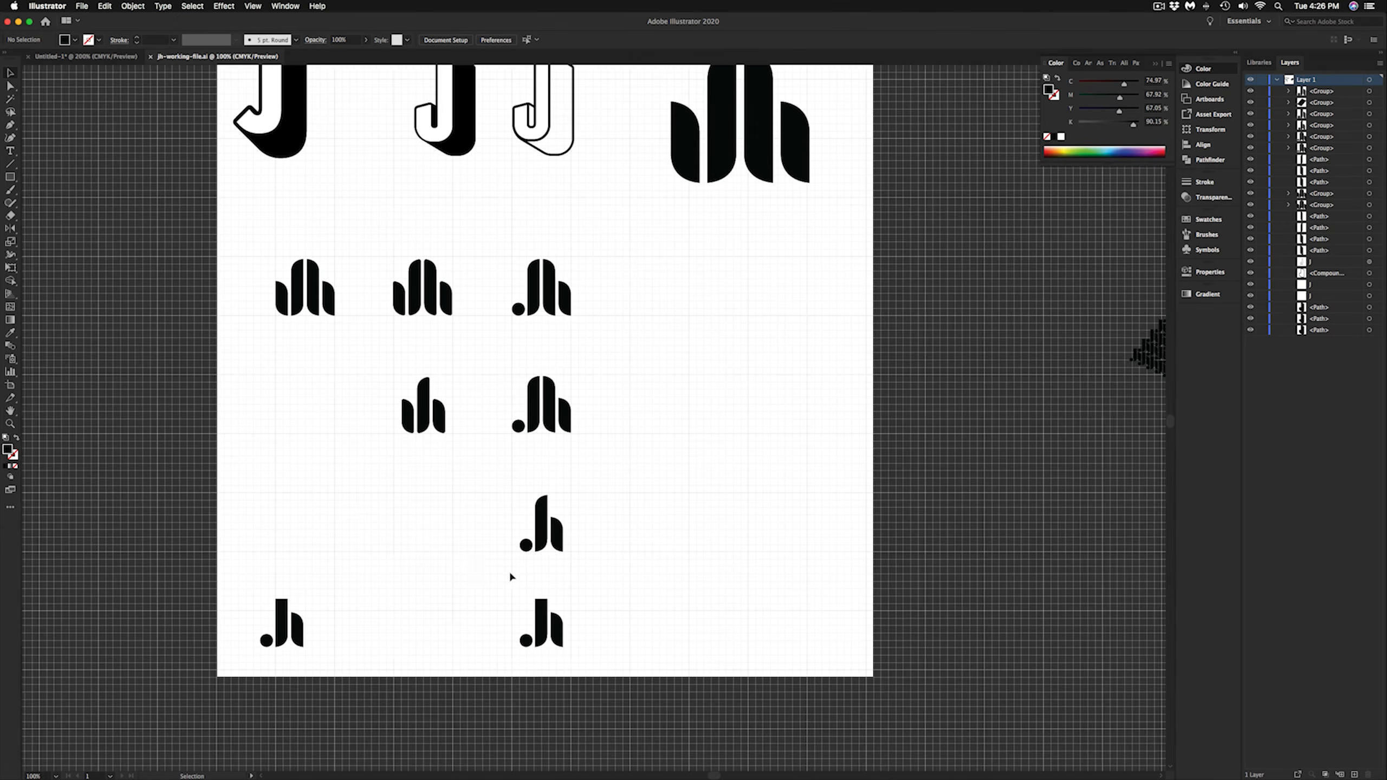
scroll(483, 577, "right", 4)
key("super+apostrophe")
scroll(570, 530, "right", 4)
scroll(829, 400, "up", 6)
scroll(829, 402, "up", 4)
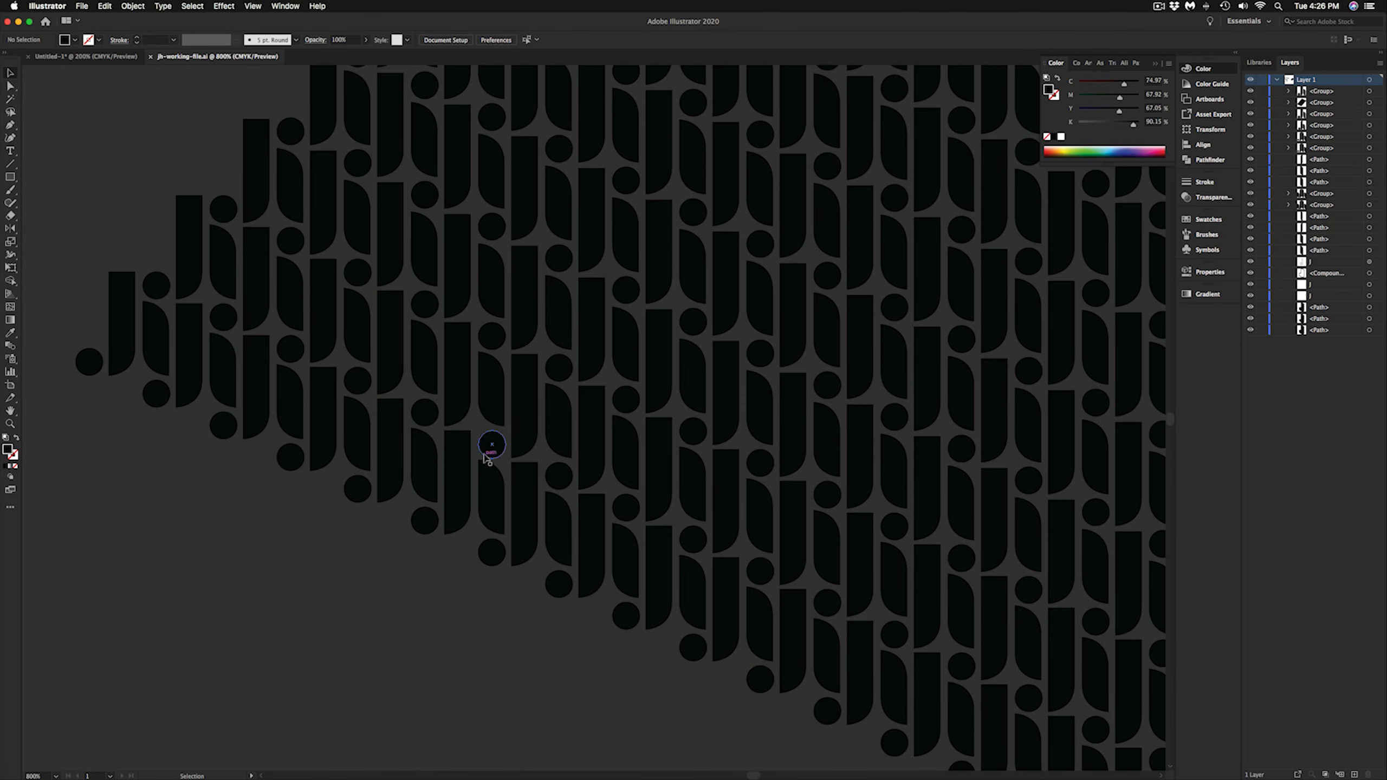
scroll(474, 457, "down", 7)
scroll(468, 532, "left", 5)
scroll(358, 581, "up", 2)
Step: Switch to jh-logo-final.ai and examine the solid and outlined jh logos across the coloured backgrounds
scroll(468, 651, "up", 3)
scroll(478, 427, "up", 1)
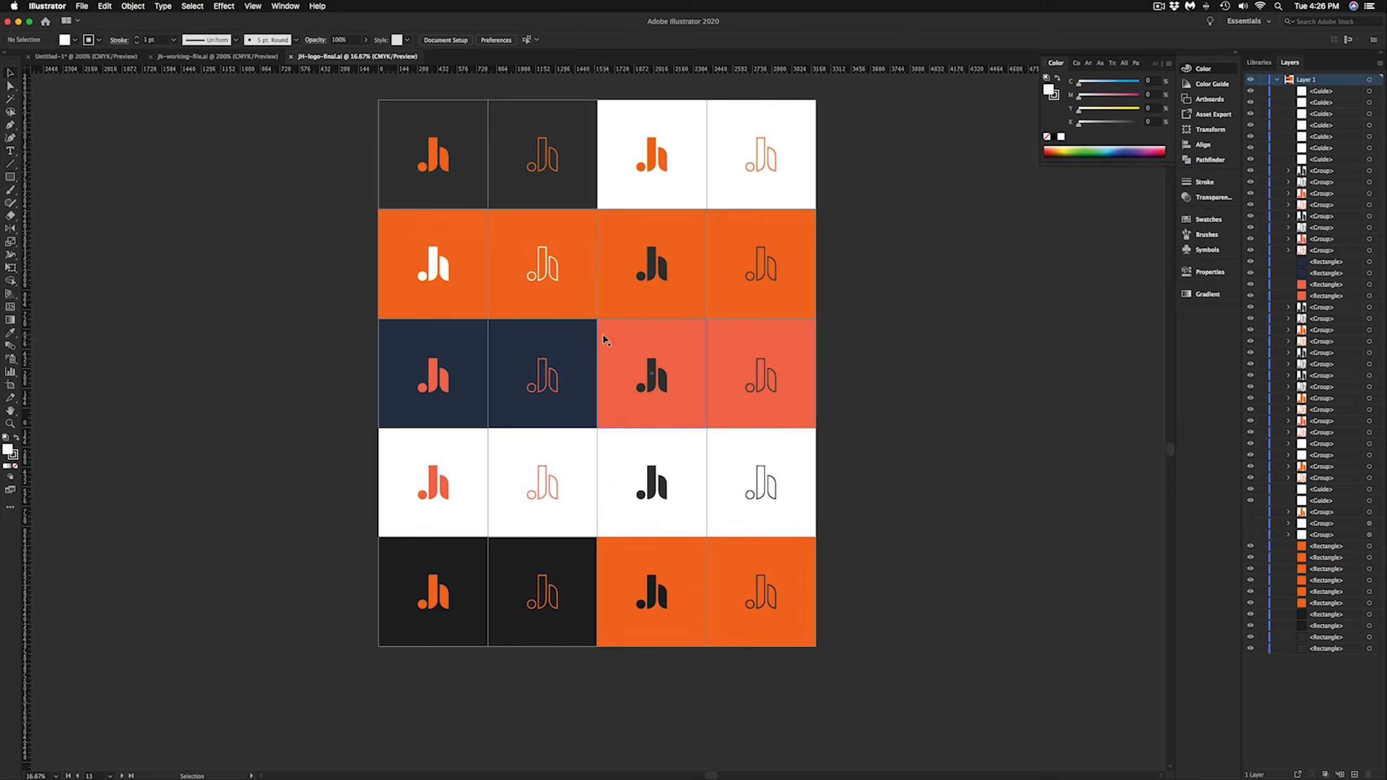
scroll(592, 415, "up", 1)
scroll(592, 415, "up", 3)
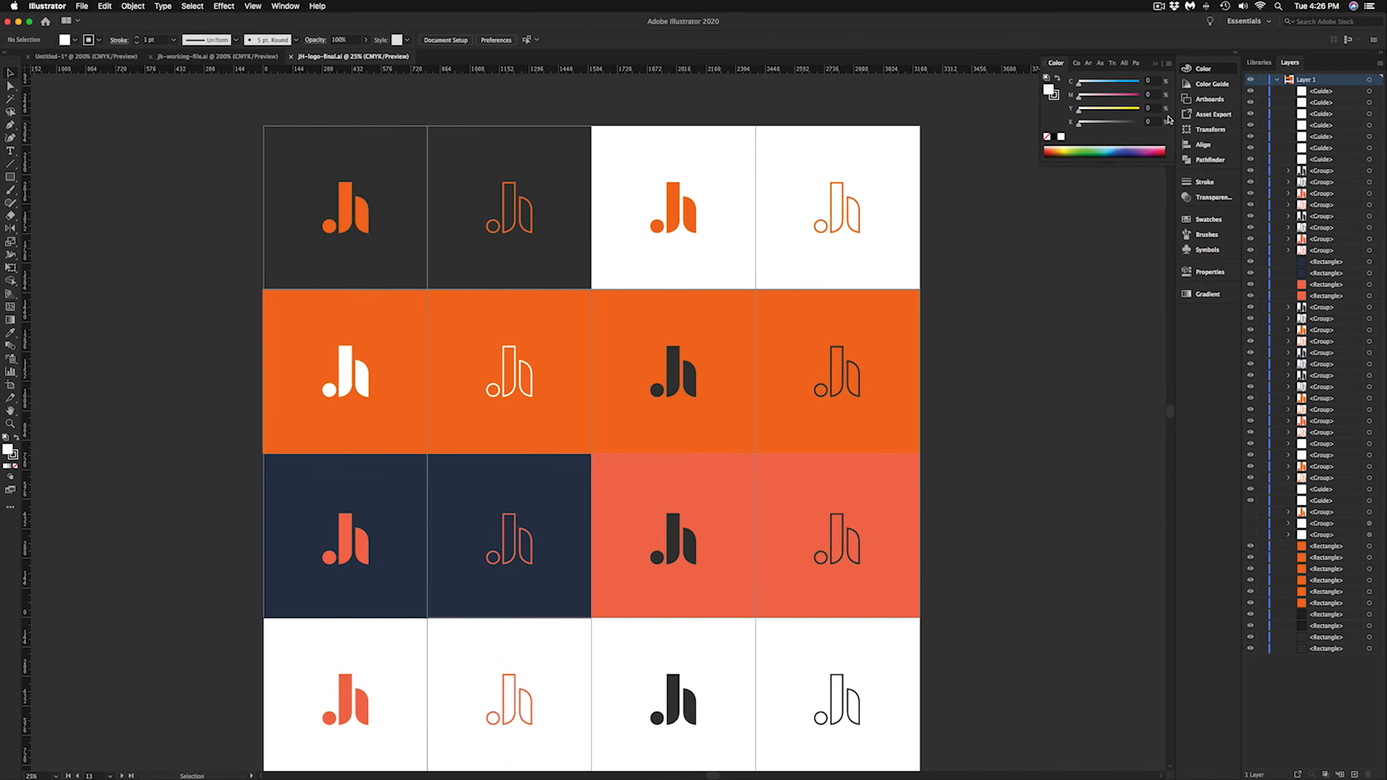
scroll(257, 229, "up", 3)
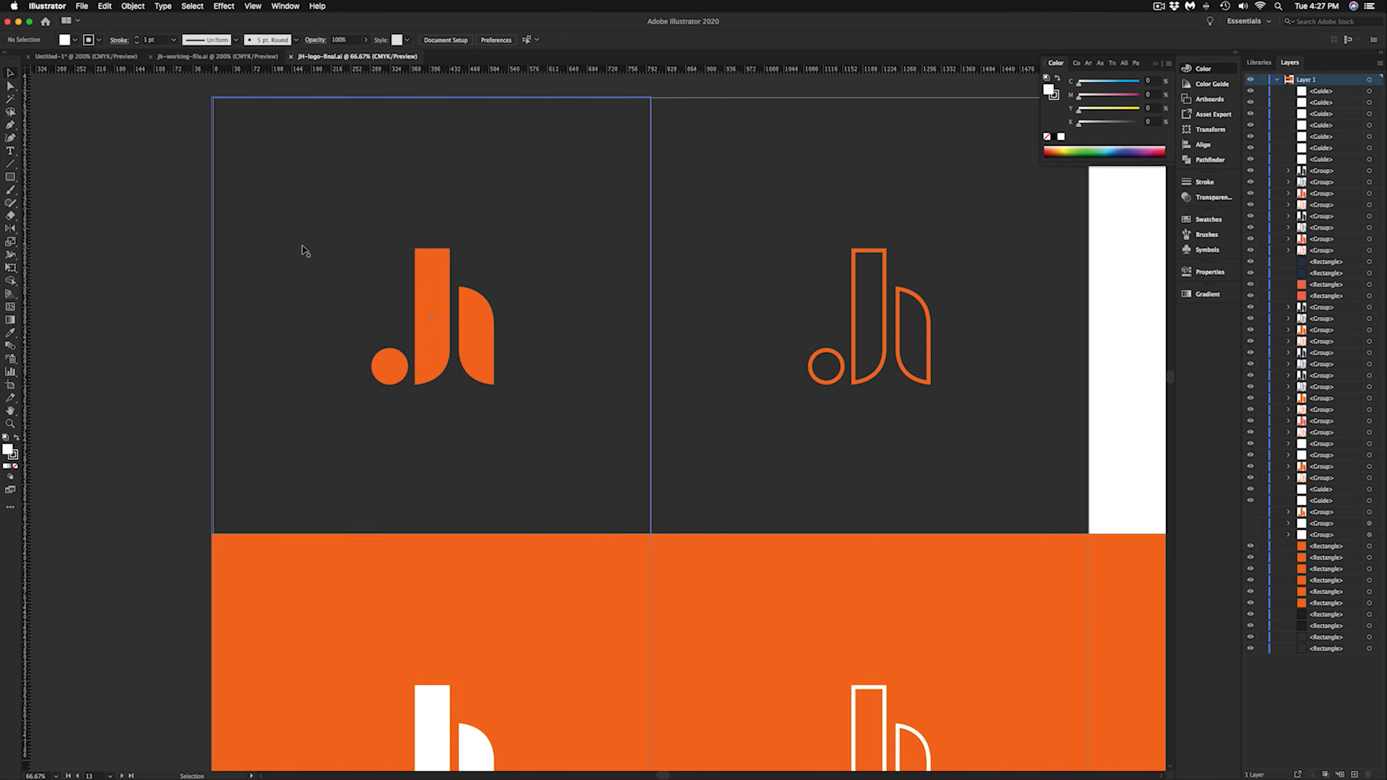
Step: Check the fill colour of the first dark background tile and examine the logo variations in the last row
left_click(254, 309)
double_click(7, 449)
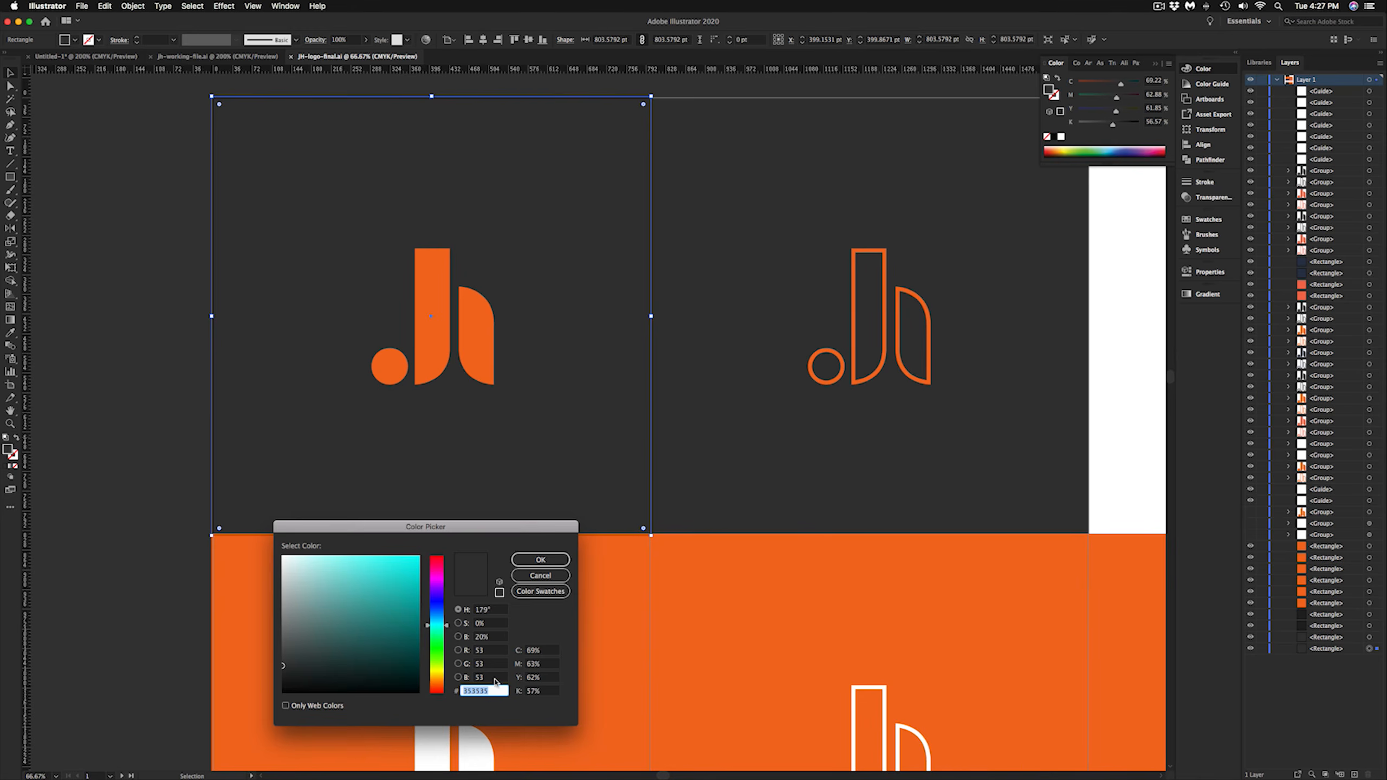
left_click(534, 577)
scroll(533, 581, "down", 3)
scroll(710, 611, "down", 10)
scroll(835, 628, "up", 2)
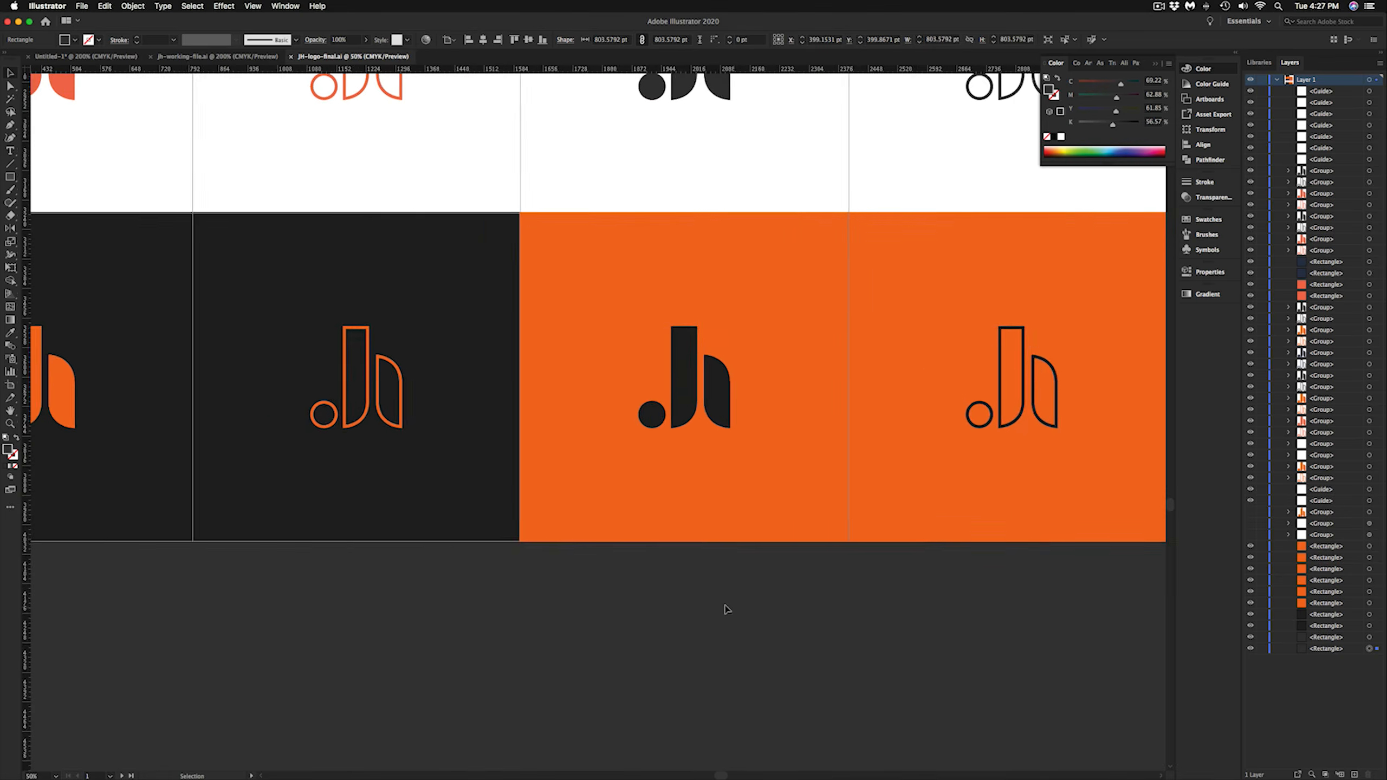
Step: Check the fill colour of the first black background tile in the last row without changing it
scroll(727, 610, "left", 5)
left_click(305, 448)
left_click(315, 639)
left_click(299, 515)
double_click(7, 449)
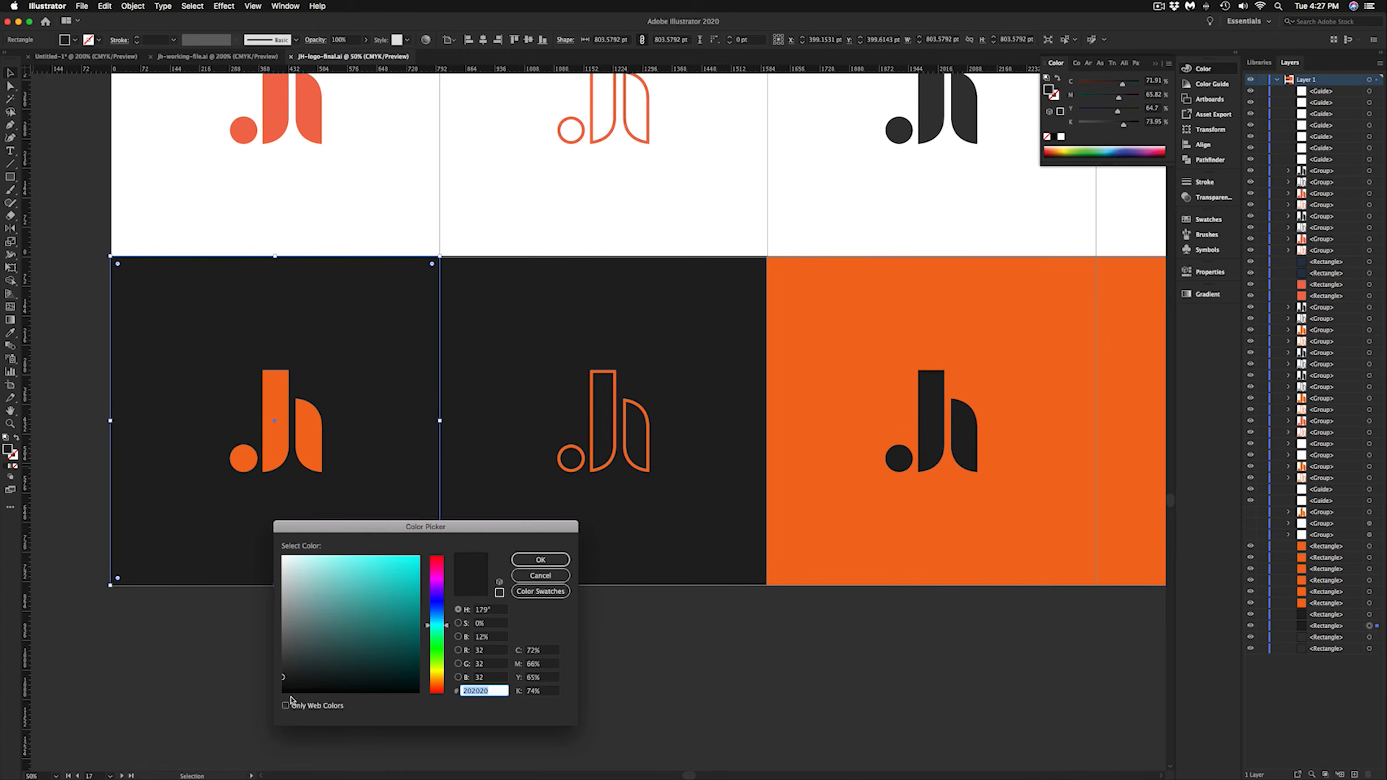
left_click(1065, 420)
Step: Check the fill colour of the solid orange jh logo on the first dark tile of the top row
scroll(700, 452, "up", 15)
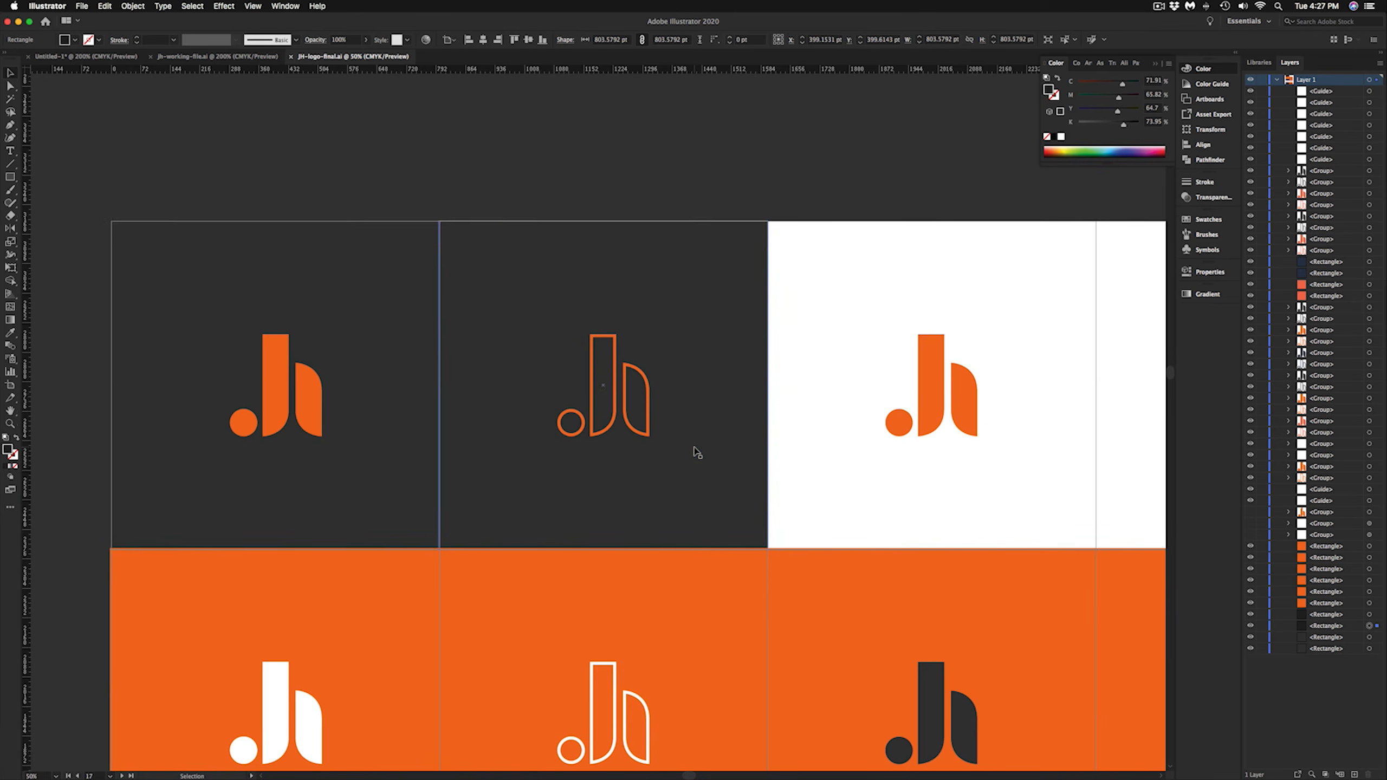
left_click(282, 359)
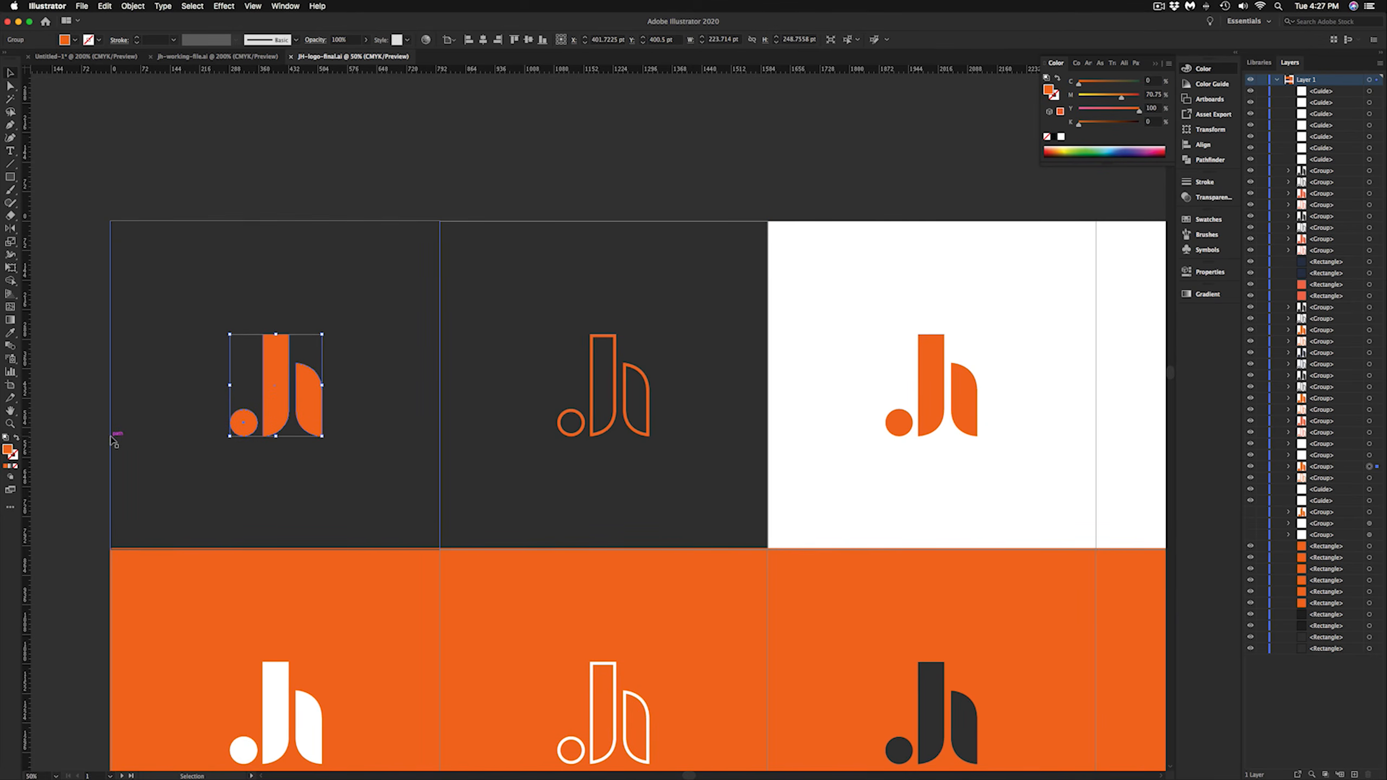
left_click(96, 459)
Step: Examine the solid and outlined jh logos on the orange, navy, coral, white and black tiles down to the last row
scroll(107, 489, "down", 5)
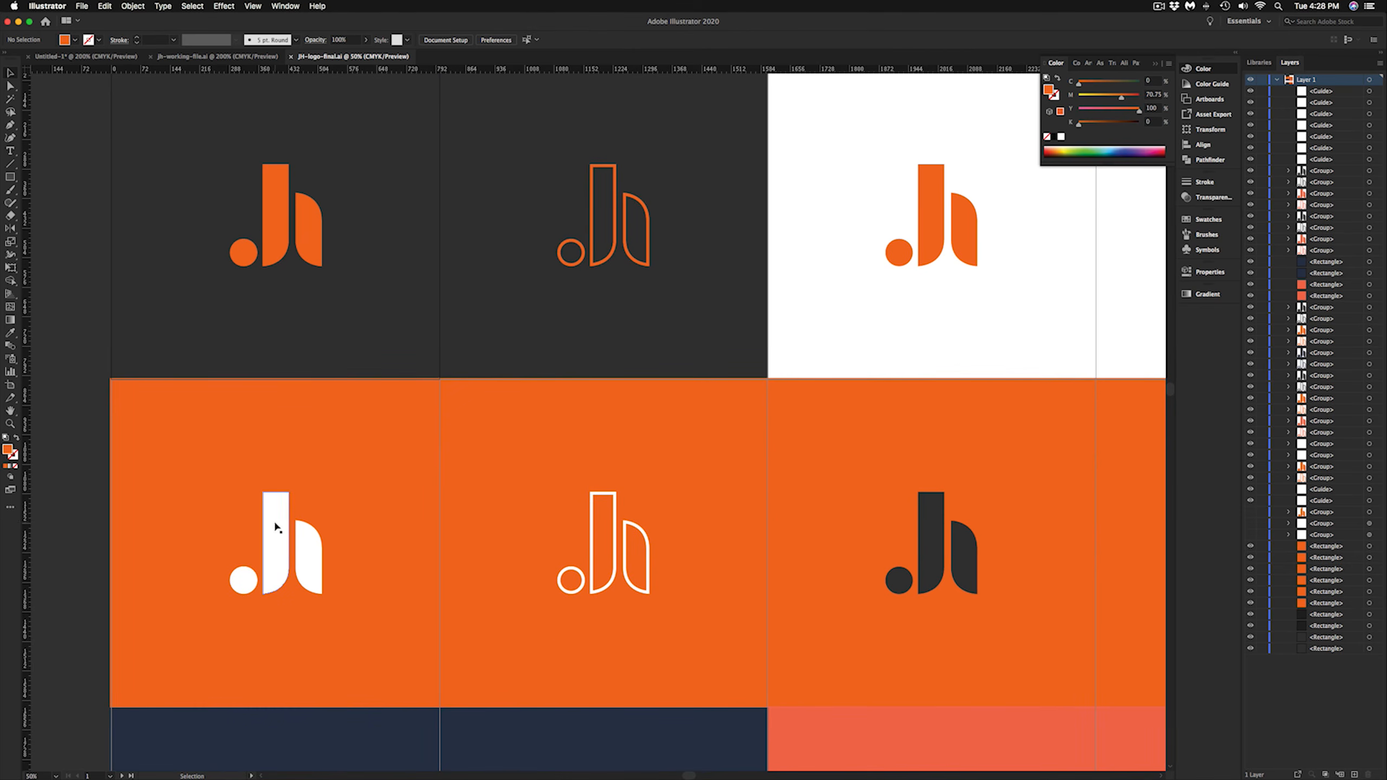
scroll(343, 295, "right", 6)
scroll(766, 381, "down", 1)
scroll(601, 417, "down", 4)
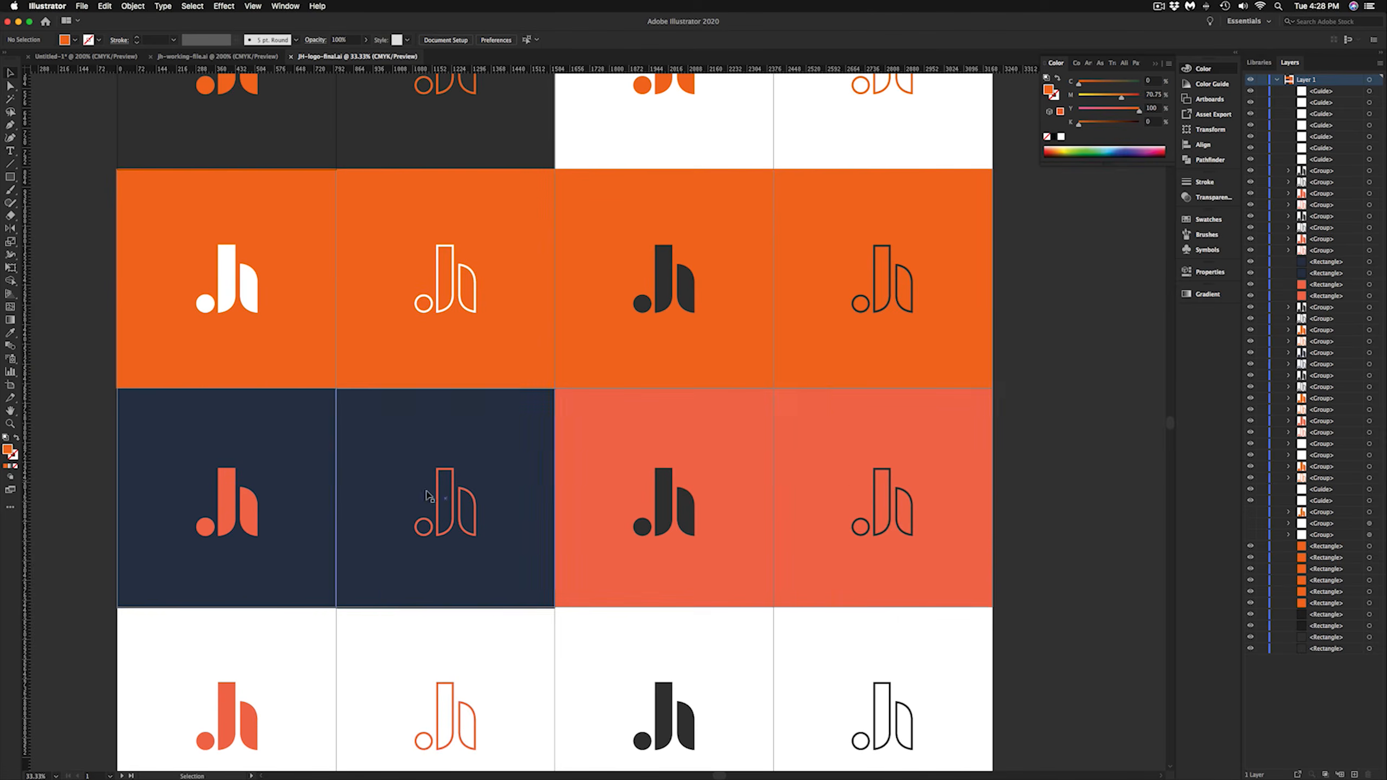
scroll(747, 525, "up", 1)
scroll(771, 449, "down", 2)
scroll(692, 512, "down", 3)
scroll(592, 568, "down", 4)
scroll(699, 700, "up", 1)
scroll(699, 700, "up", 1)
Step: Check the fill colour of the solid dark jh logo on the orange tile in the last row
left_click(741, 480)
double_click(8, 450)
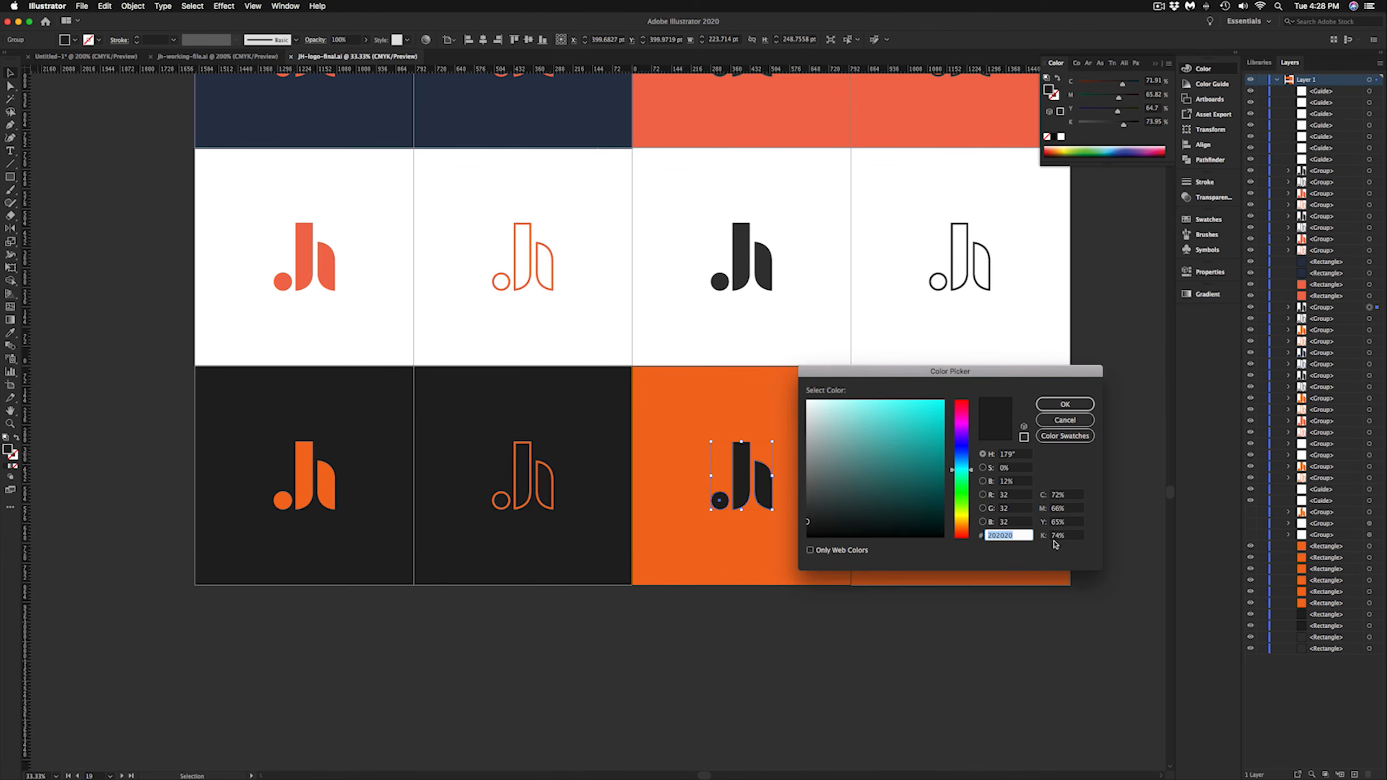
left_click(1063, 420)
left_click(860, 693)
Step: Inspect the solid orange jh logo on the first black tile of the last row up close and check its fill
scroll(822, 684, "up", 1)
scroll(822, 685, "right", 1)
scroll(343, 660, "up", 1)
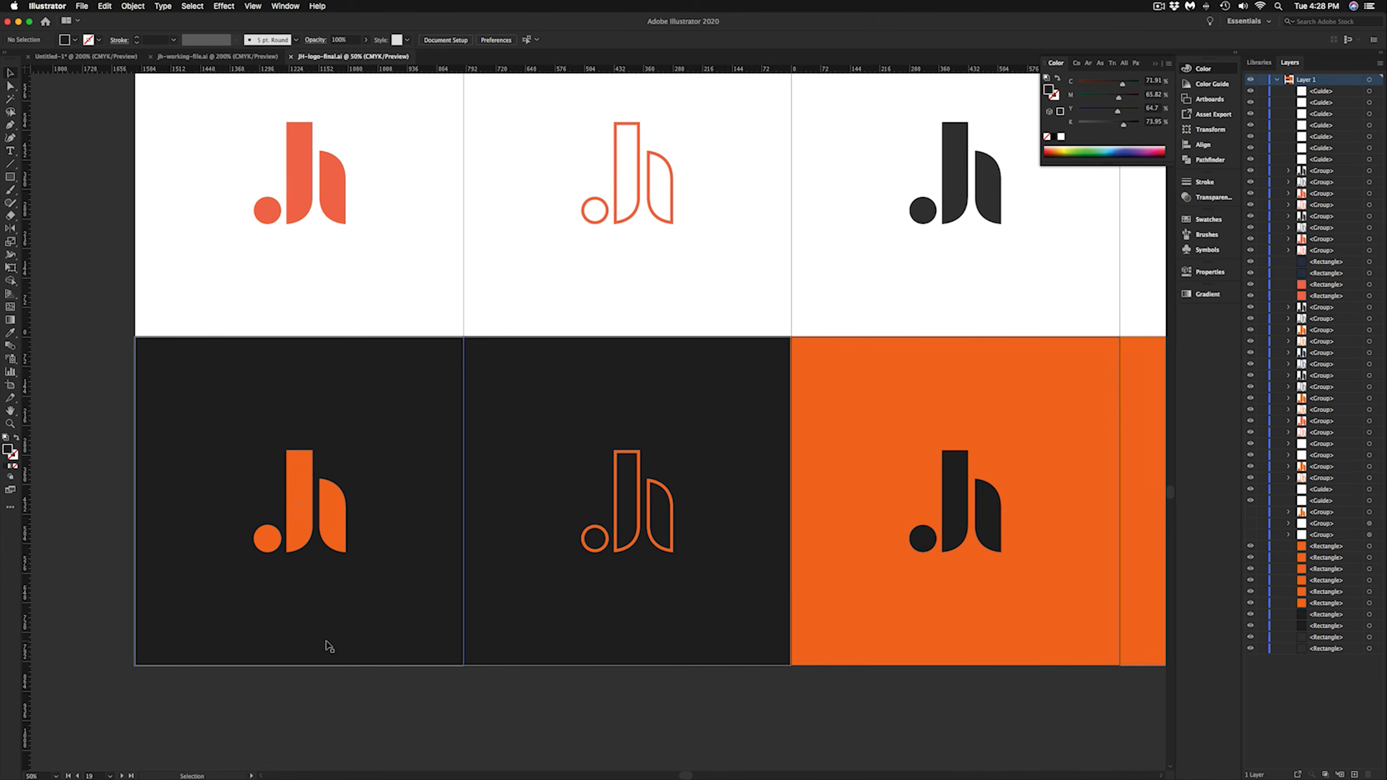
left_click(294, 535)
left_click(98, 491)
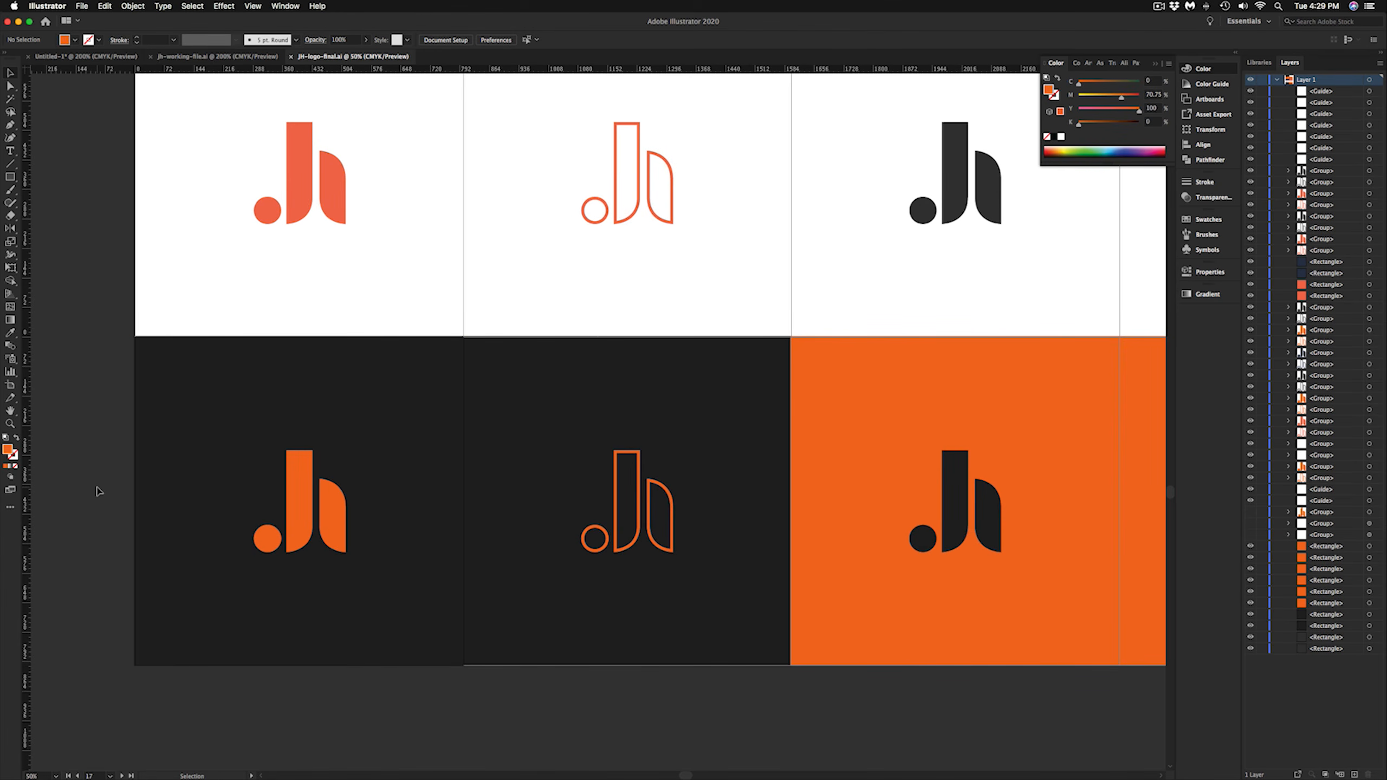